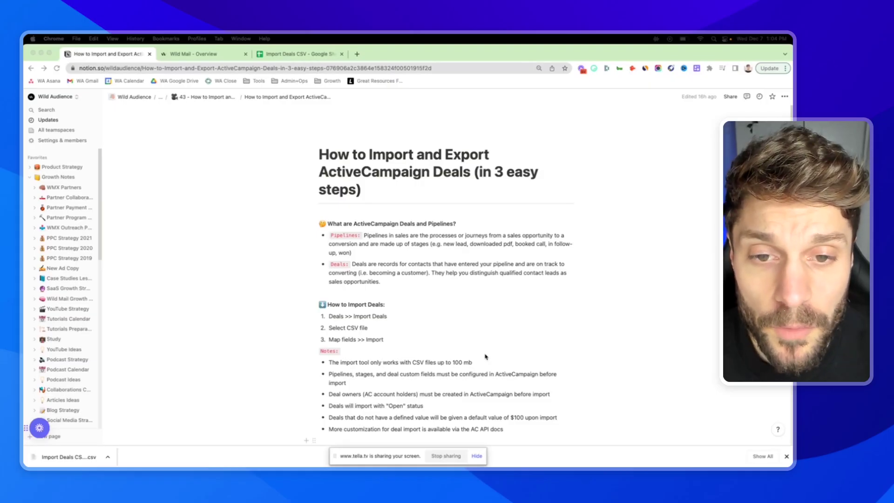
Scroll the Notion import guide and bring the browser window into focus
{"action": "scroll", "coordinate": [419, 268], "scroll_direction": "down", "scroll_amount": 2}
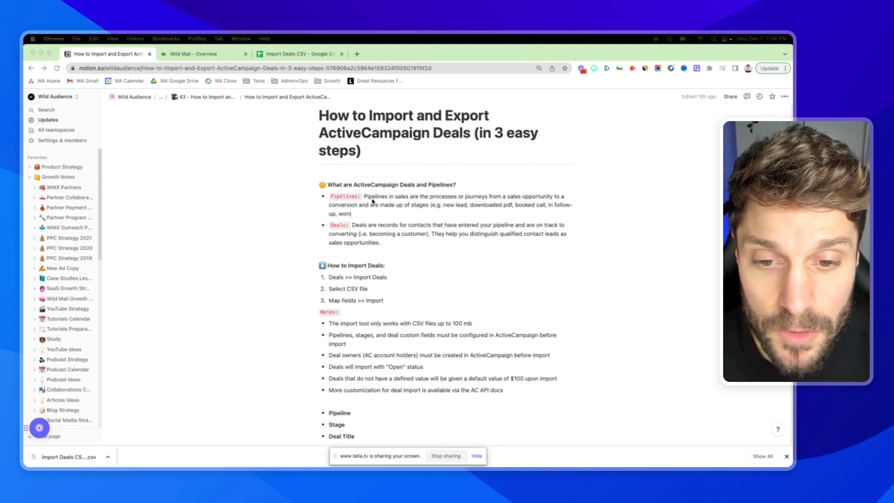
{"action": "scroll", "coordinate": [380, 200], "scroll_direction": "down", "scroll_amount": 1}
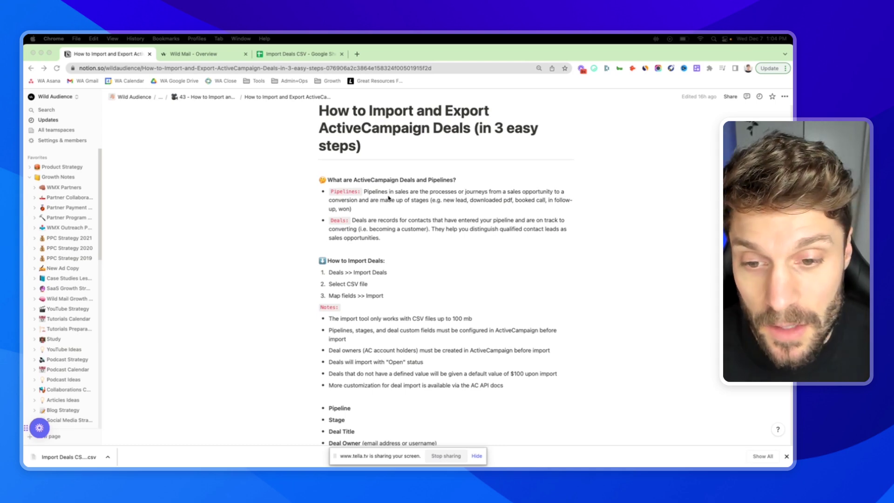
{"action": "scroll", "coordinate": [389, 198], "scroll_direction": "down", "scroll_amount": 1}
{"action": "left_click", "coordinate": [348, 209]}
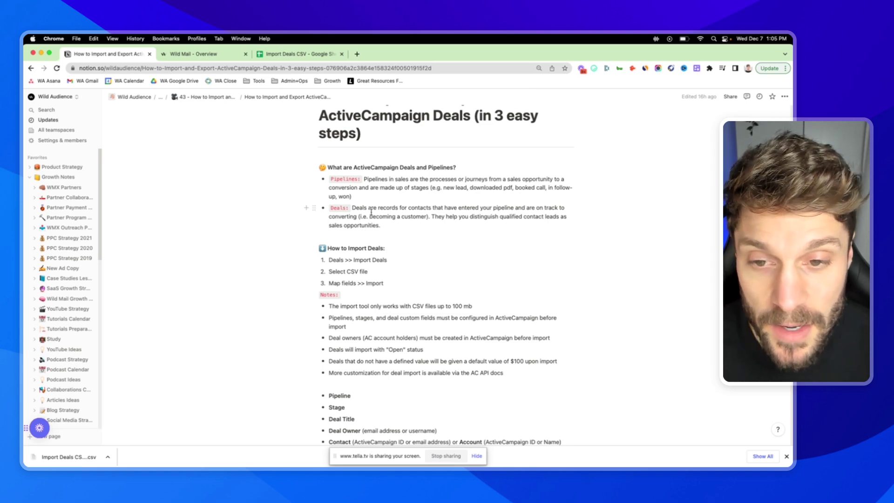
Review the guide's note about the 100 mb CSV size limit
{"action": "scroll", "coordinate": [371, 213], "scroll_direction": "down", "scroll_amount": 3}
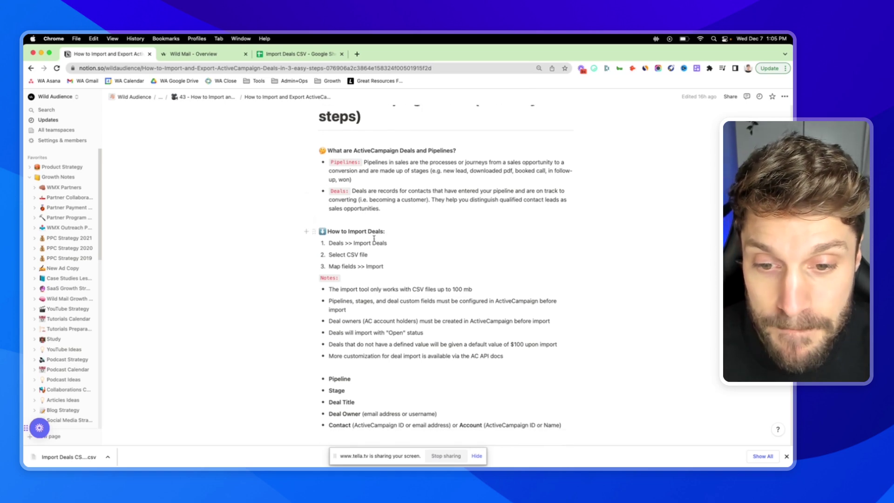
{"action": "scroll", "coordinate": [373, 224], "scroll_direction": "down", "scroll_amount": 1}
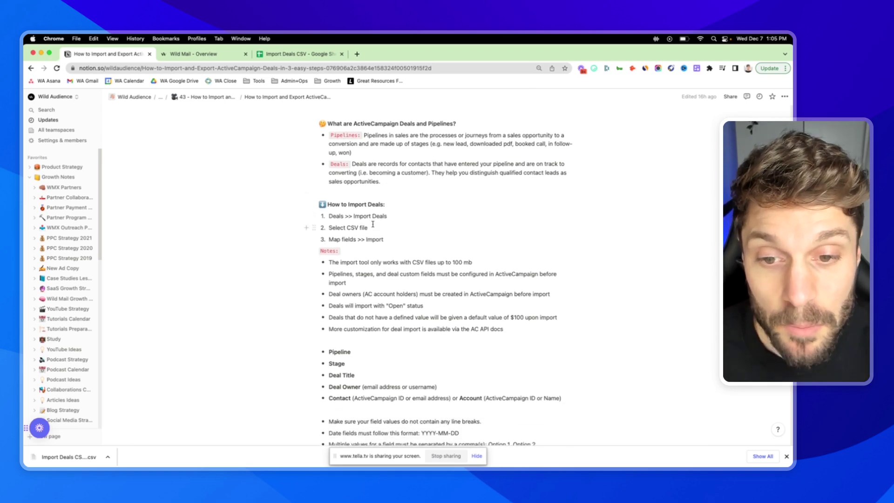
{"action": "scroll", "coordinate": [367, 221], "scroll_direction": "down", "scroll_amount": 3}
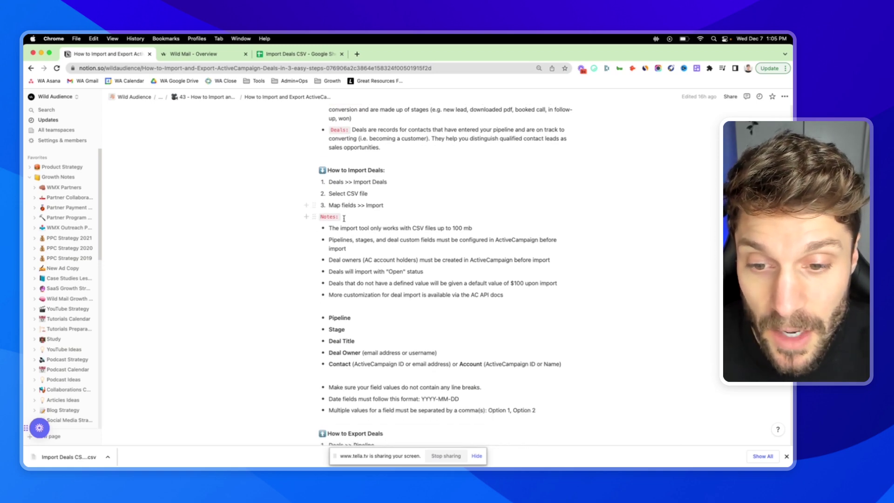
{"action": "left_click", "coordinate": [216, 54]}
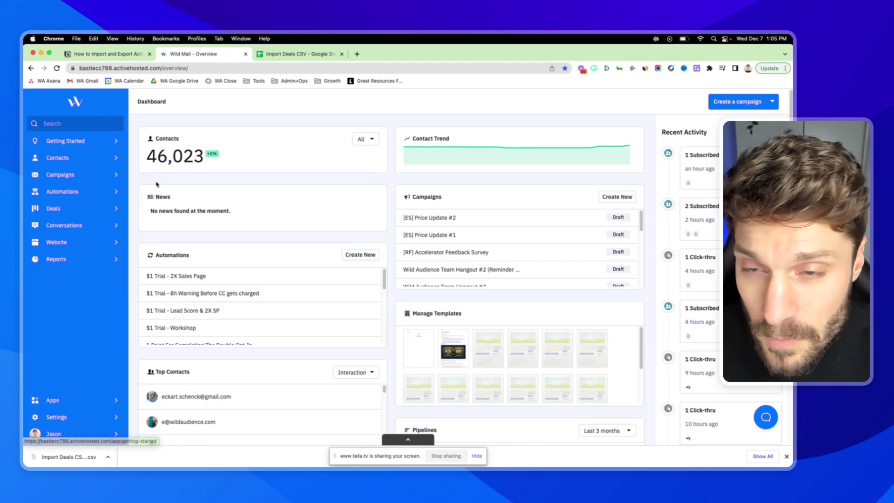
{"action": "left_click", "coordinate": [128, 58]}
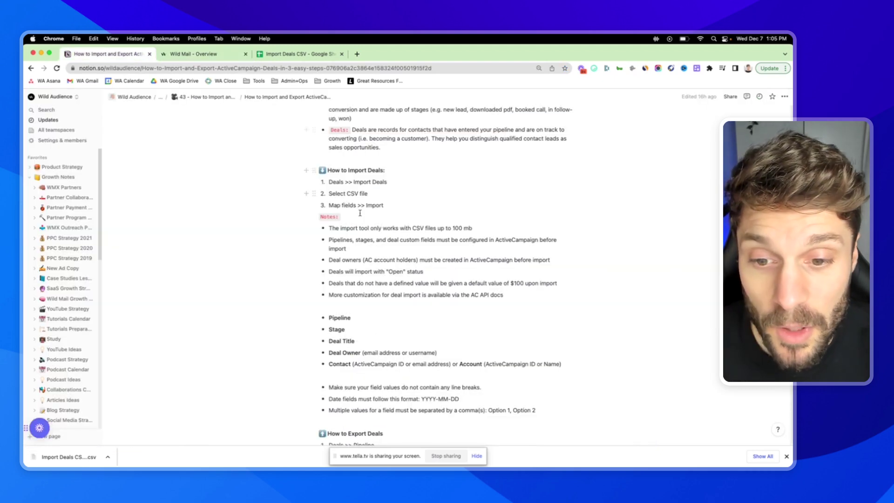
{"action": "left_click_drag", "start_coordinate": [341, 228], "coordinate": [473, 228]}
{"action": "left_click", "coordinate": [473, 228]}
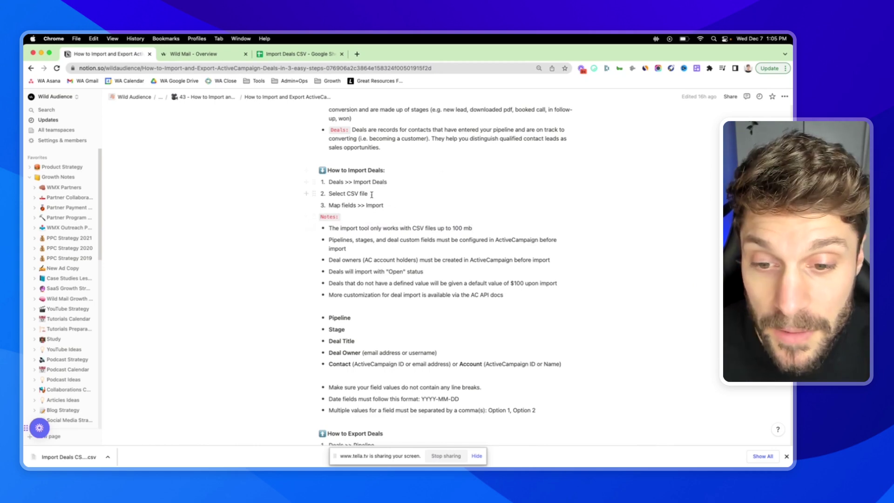
{"action": "scroll", "coordinate": [334, 244], "scroll_direction": "down", "scroll_amount": 2}
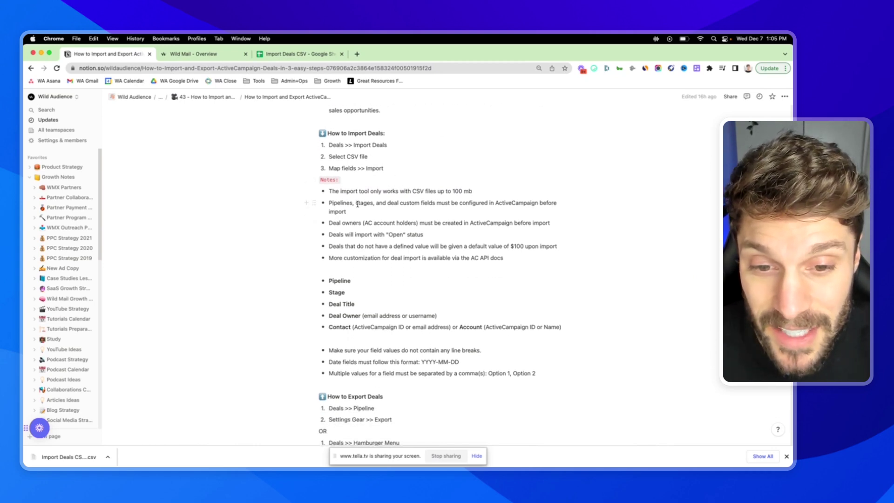
{"action": "scroll", "coordinate": [409, 211], "scroll_direction": "up", "scroll_amount": 2}
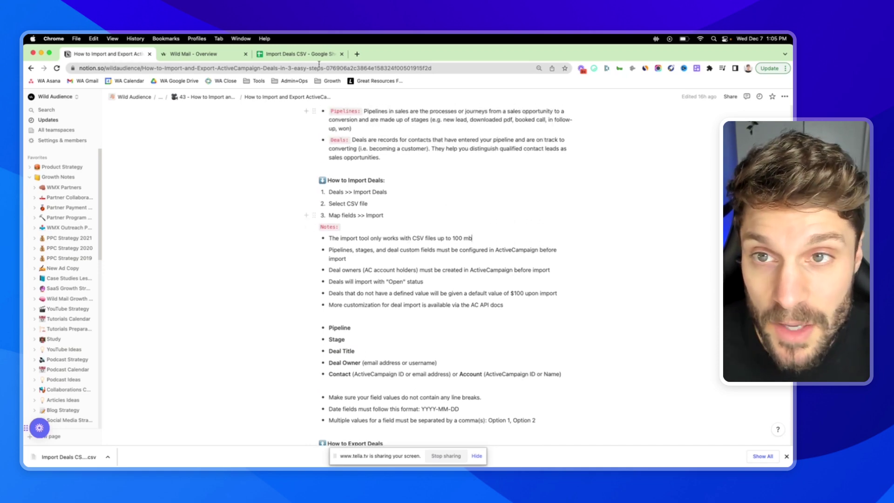
Compare the spreadsheet's A1:E1 header row with the guide and dismiss the screen-sharing notice
{"action": "left_click", "coordinate": [298, 53]}
{"action": "left_click_drag", "start_coordinate": [56, 156], "coordinate": [268, 154]}
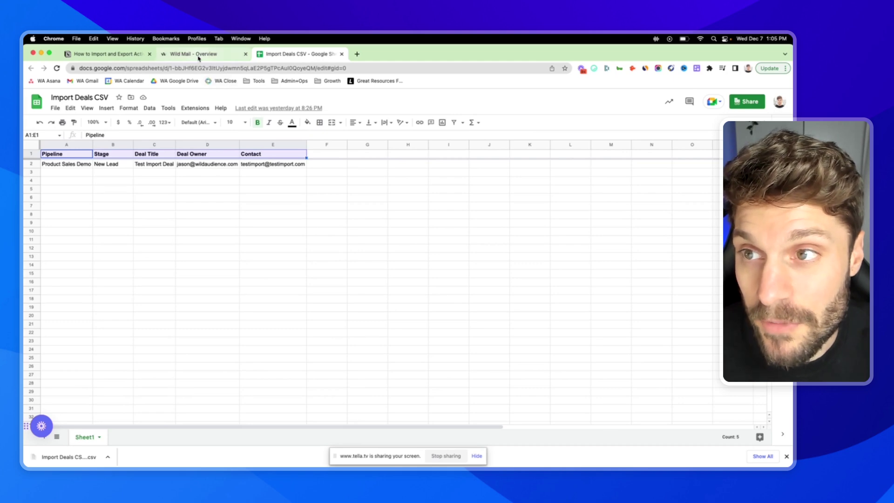
{"action": "left_click", "coordinate": [116, 54]}
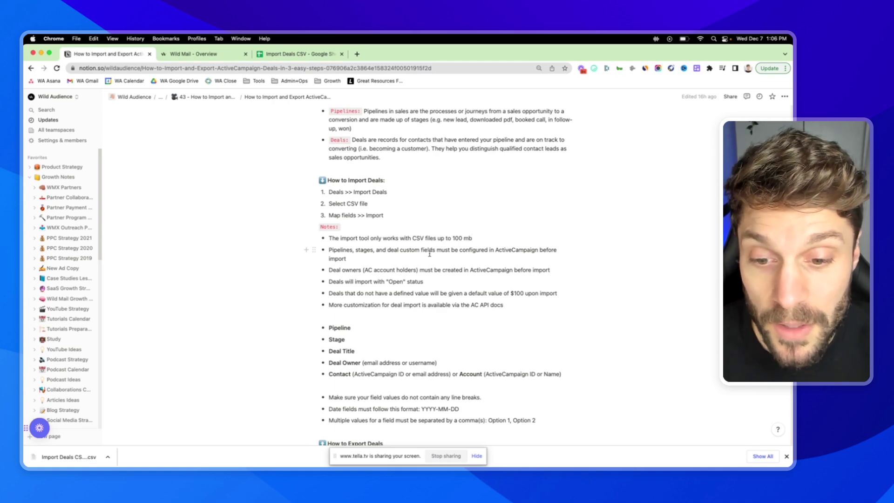
{"action": "scroll", "coordinate": [414, 250], "scroll_direction": "down", "scroll_amount": 1}
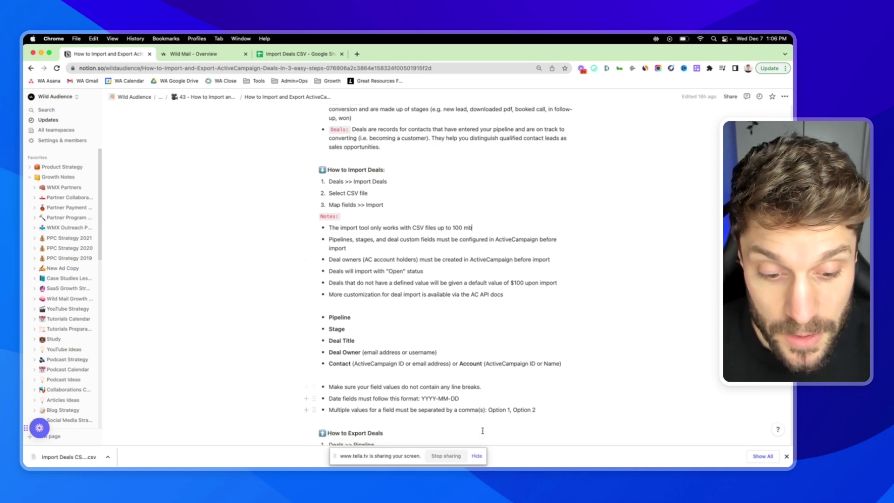
{"action": "left_click", "coordinate": [477, 457]}
{"action": "left_click", "coordinate": [477, 458]}
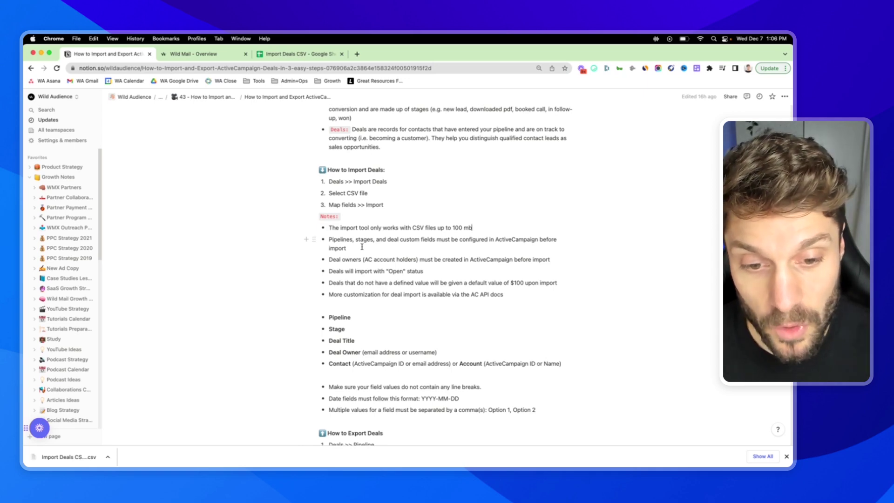
Read the guide's note about default values for imported deals
{"action": "scroll", "coordinate": [487, 255], "scroll_direction": "down", "scroll_amount": 1}
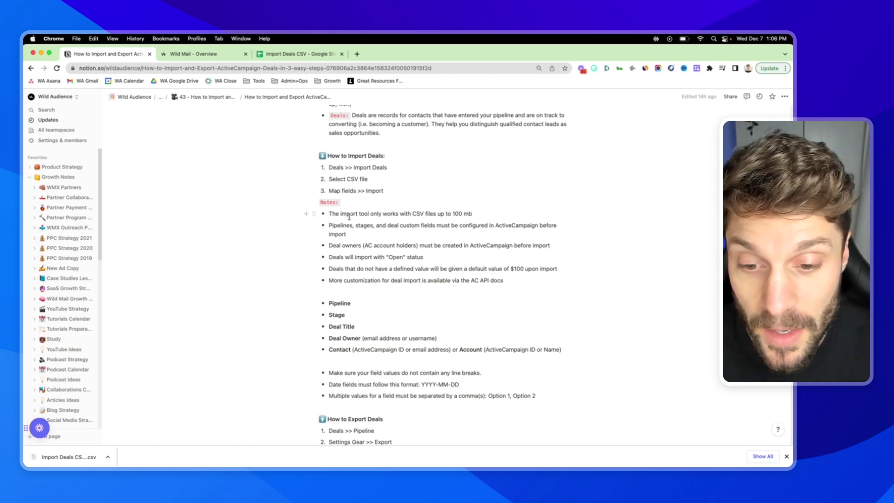
{"action": "scroll", "coordinate": [397, 251], "scroll_direction": "down", "scroll_amount": 1}
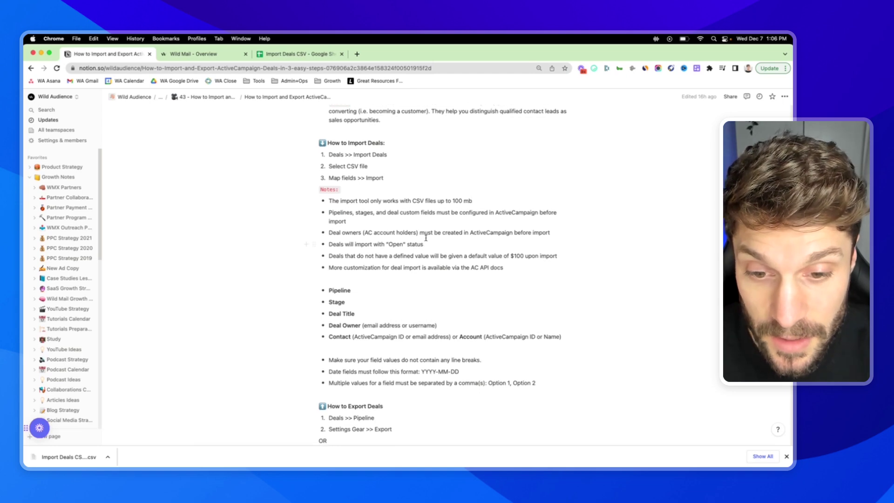
{"action": "scroll", "coordinate": [427, 249], "scroll_direction": "down", "scroll_amount": 4}
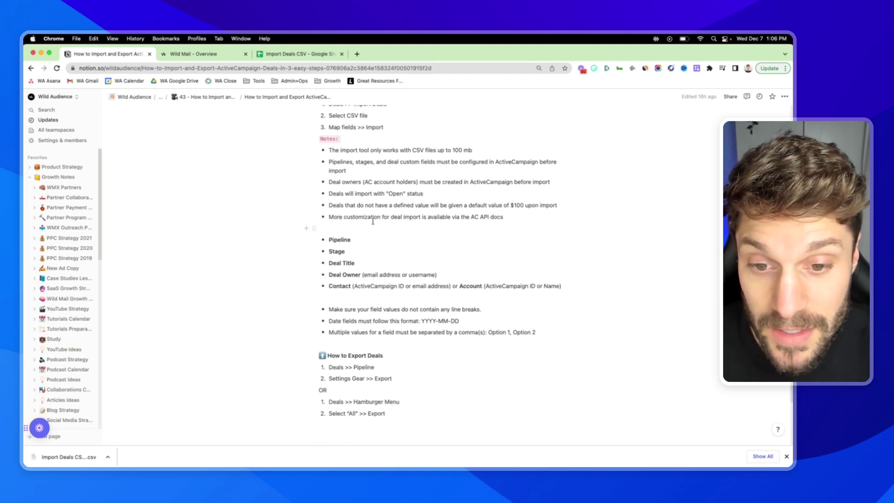
{"action": "scroll", "coordinate": [370, 193], "scroll_direction": "up", "scroll_amount": 2}
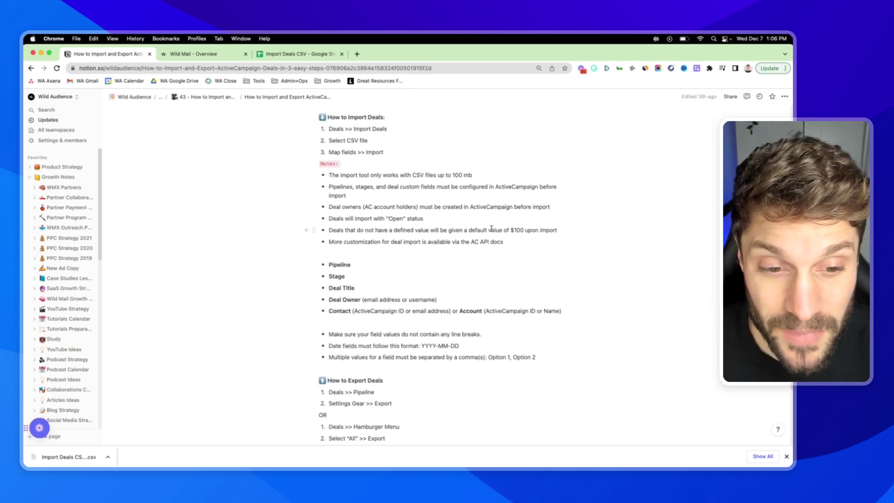
{"action": "left_click_drag", "start_coordinate": [473, 230], "coordinate": [542, 230]}
{"action": "left_click", "coordinate": [553, 230]}
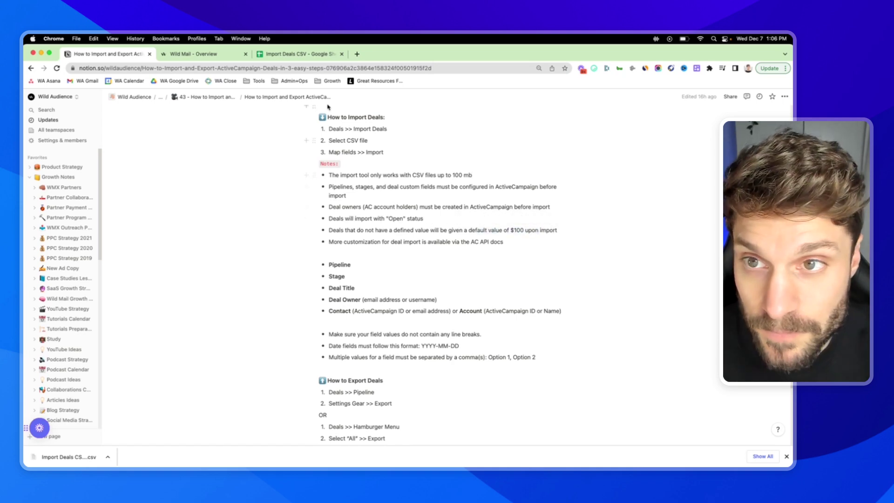
Recheck the spreadsheet, then review the customization note and the guide's first import step
{"action": "left_click", "coordinate": [314, 55]}
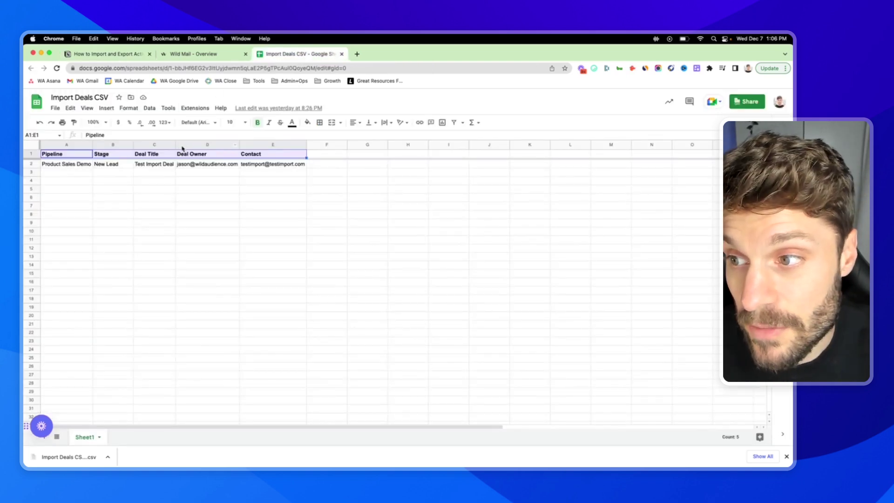
{"action": "left_click", "coordinate": [133, 55]}
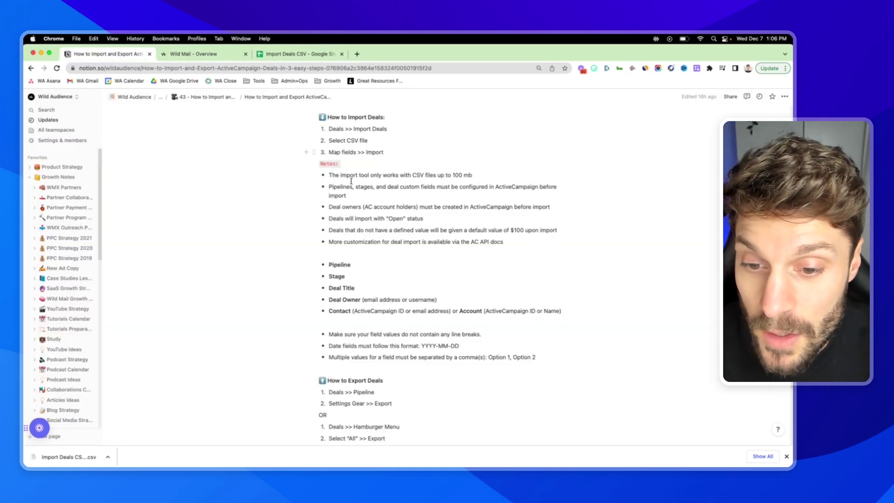
{"action": "scroll", "coordinate": [375, 235], "scroll_direction": "up", "scroll_amount": 1}
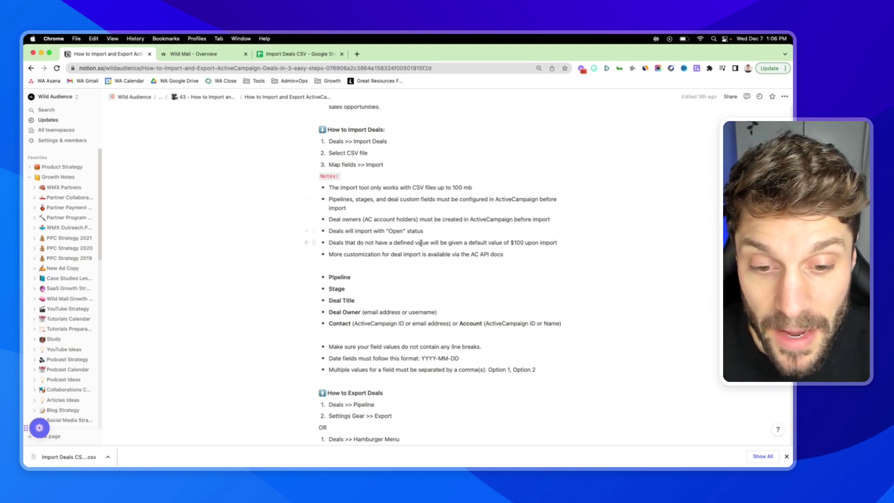
{"action": "left_click_drag", "start_coordinate": [329, 254], "coordinate": [450, 254]}
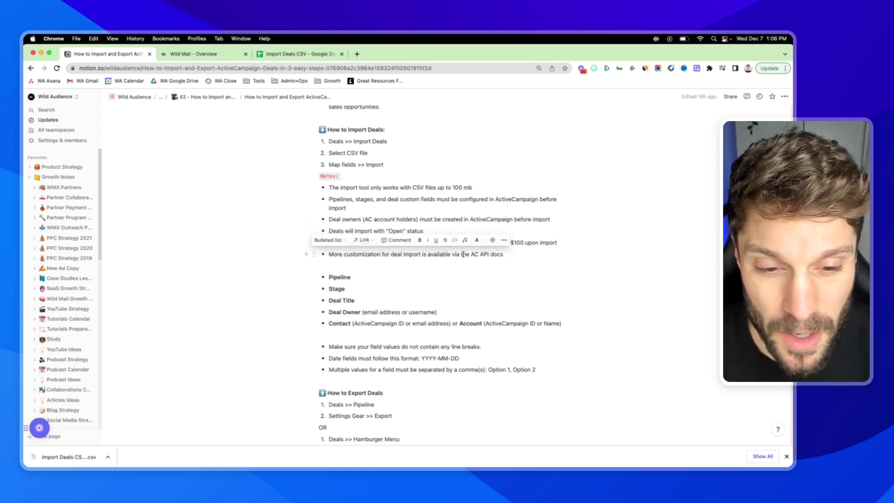
{"action": "left_click", "coordinate": [488, 253]}
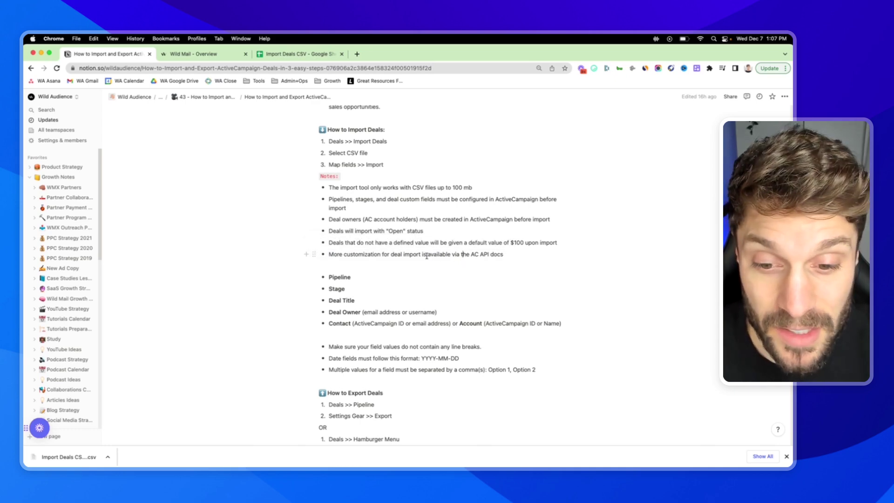
{"action": "scroll", "coordinate": [405, 242], "scroll_direction": "up", "scroll_amount": 1}
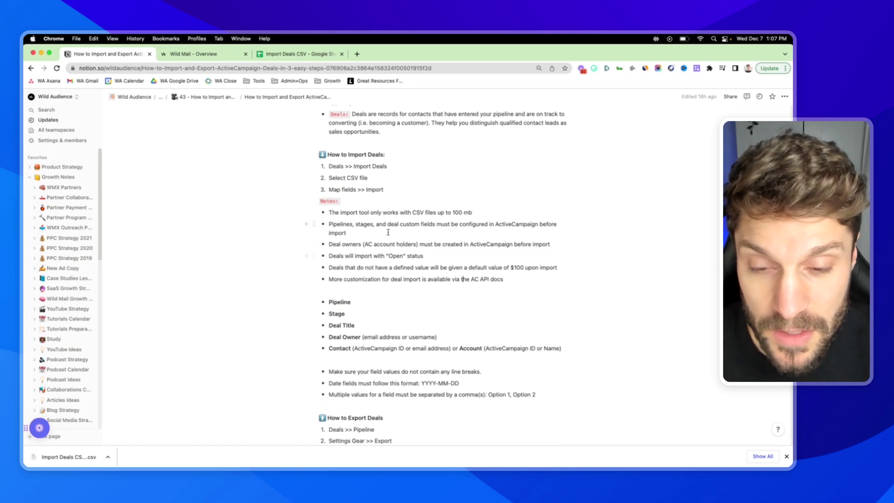
{"action": "scroll", "coordinate": [387, 217], "scroll_direction": "up", "scroll_amount": 1}
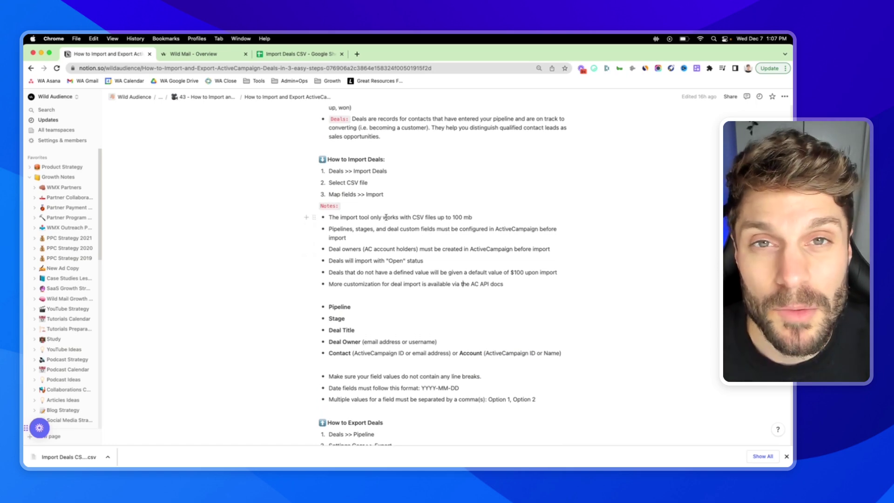
{"action": "scroll", "coordinate": [387, 217], "scroll_direction": "up", "scroll_amount": 2}
{"action": "left_click_drag", "start_coordinate": [329, 217], "coordinate": [378, 222]}
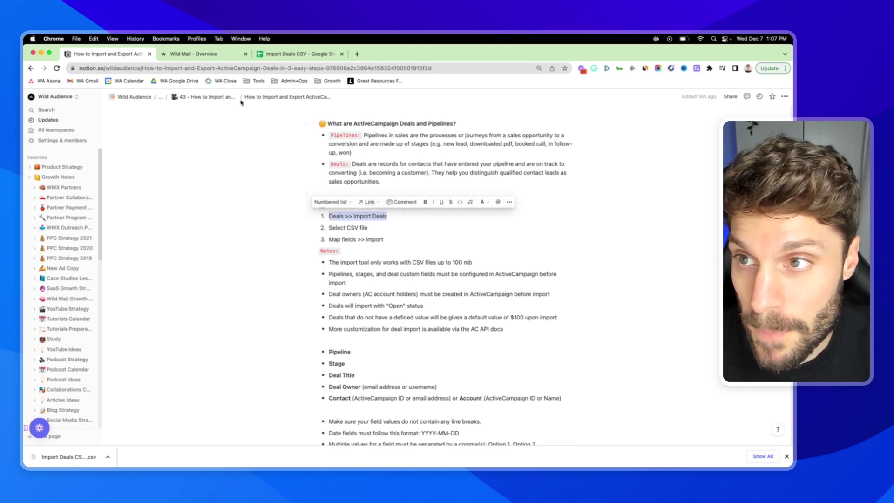
Open the Deals board and start an import from the Import Deals CSV file
{"action": "left_click", "coordinate": [200, 55]}
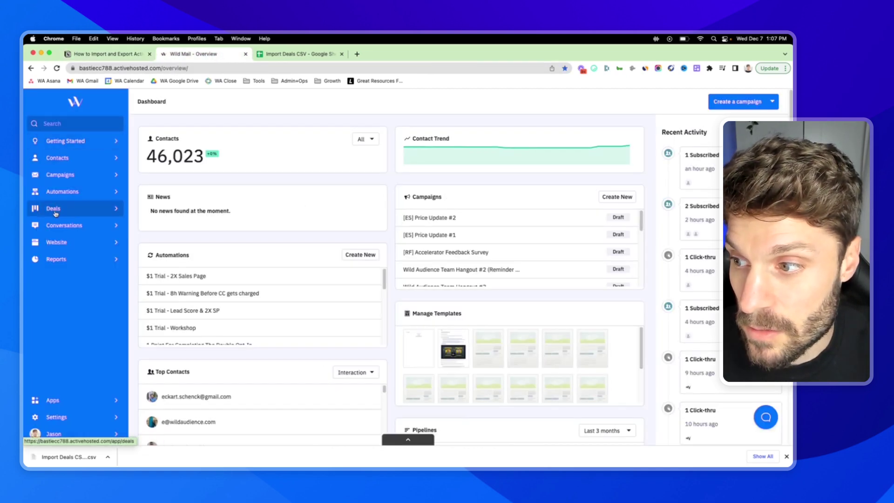
{"action": "left_click", "coordinate": [75, 212]}
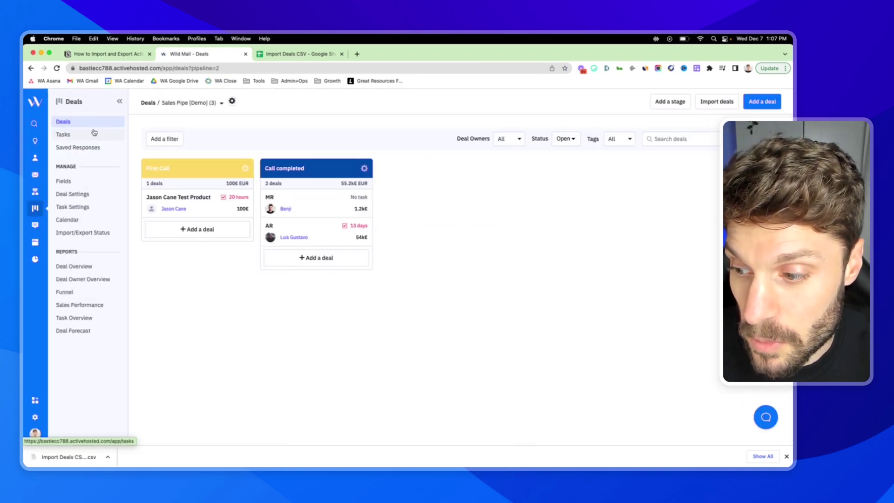
{"action": "left_click", "coordinate": [719, 103]}
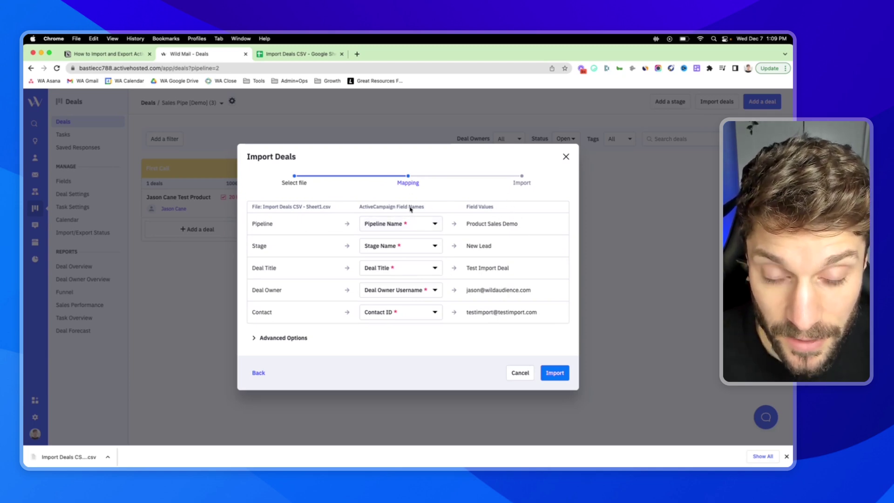
Check the Pipeline column's field choices against the spreadsheet's A1 Pipeline header, leaving the mapping unchanged
{"action": "left_click", "coordinate": [435, 225]}
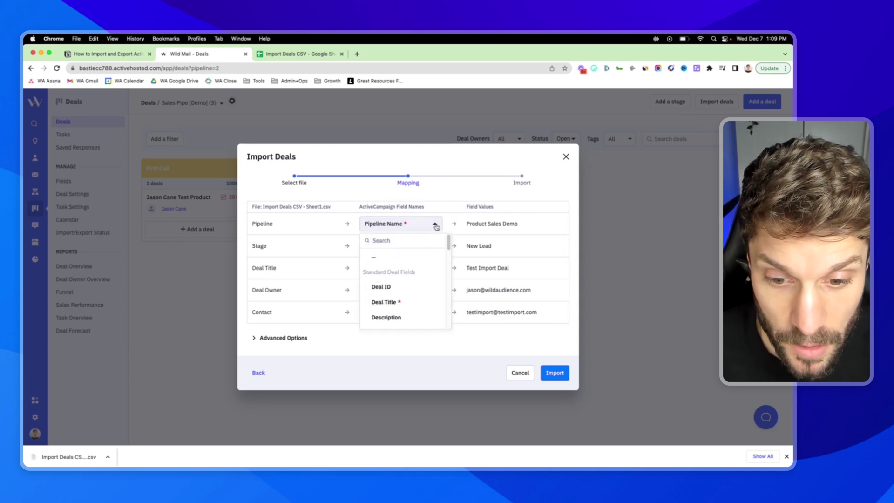
{"action": "left_click", "coordinate": [435, 196]}
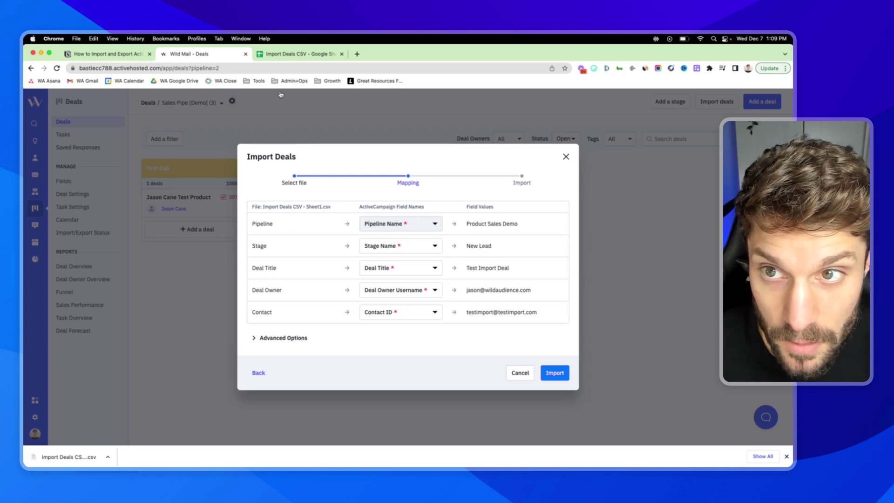
{"action": "left_click", "coordinate": [289, 55]}
{"action": "left_click", "coordinate": [71, 155]}
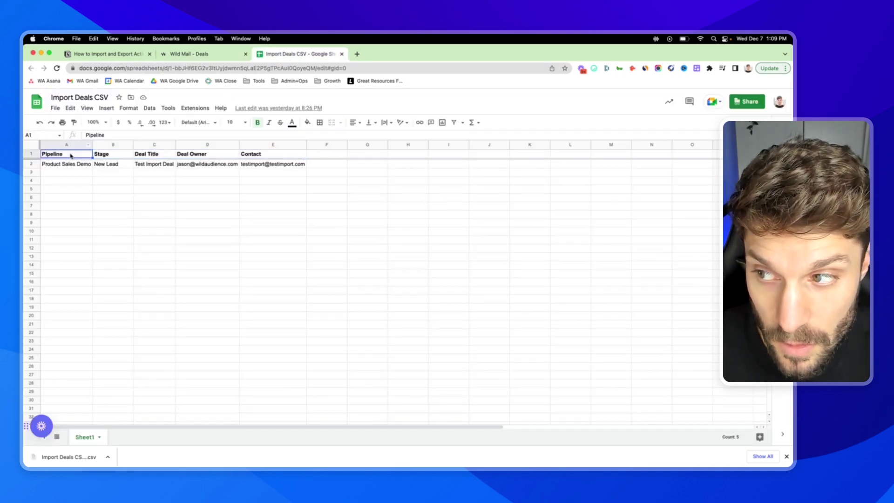
{"action": "left_click", "coordinate": [198, 54]}
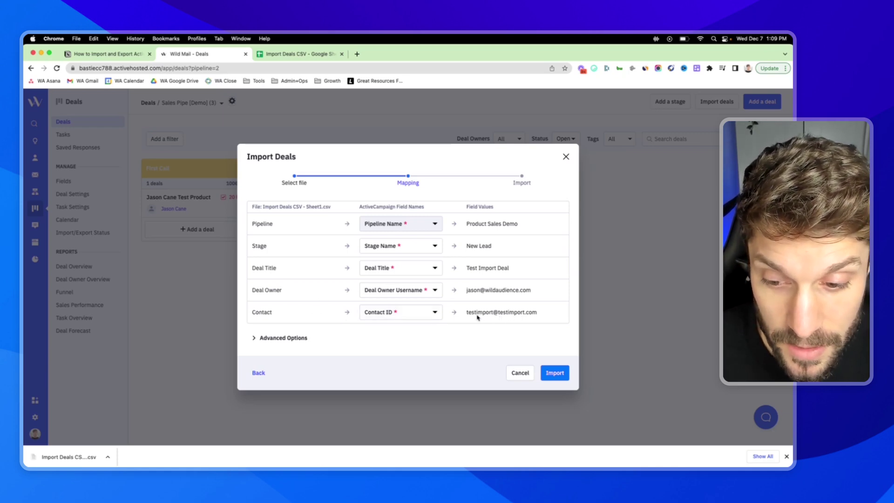
Keep the fallback pipeline Unselected under Advanced Options and run the import
{"action": "left_click", "coordinate": [254, 338]}
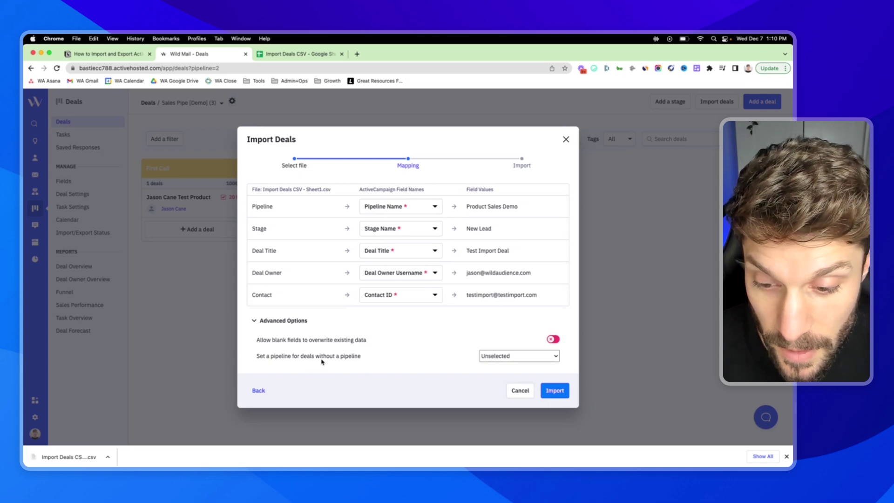
{"action": "left_click", "coordinate": [544, 356]}
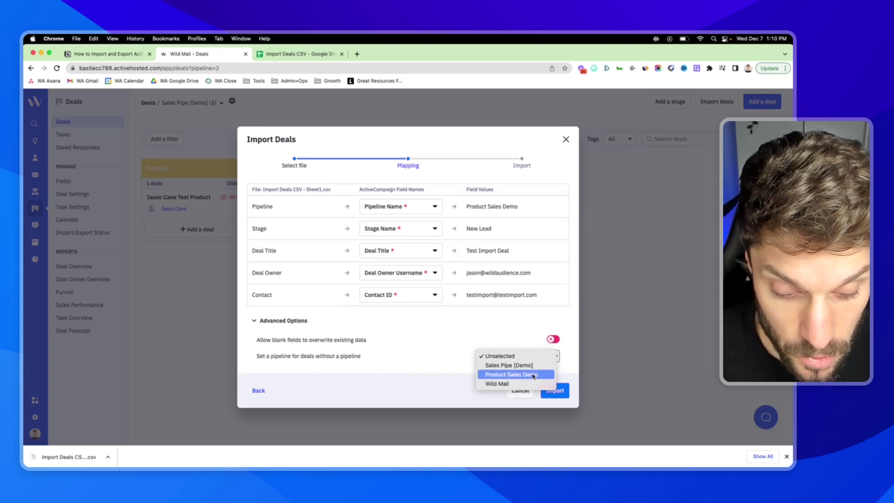
{"action": "left_click", "coordinate": [453, 334]}
{"action": "left_click", "coordinate": [256, 321]}
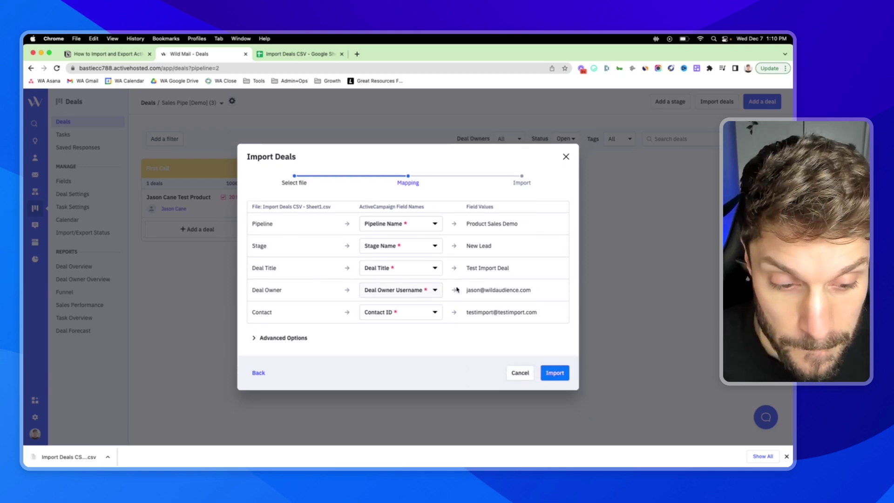
{"action": "left_click", "coordinate": [557, 374]}
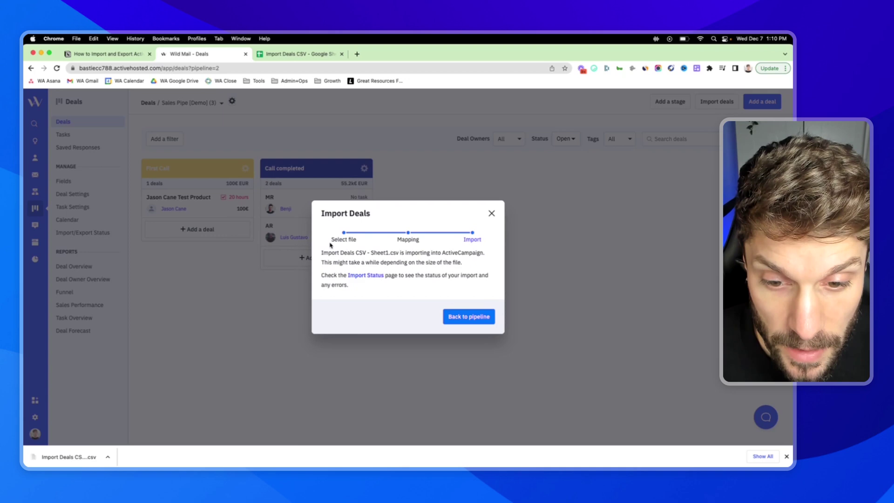
Open Import Status and review the Import Deals CSV - Sheet1.csv row's date and importer
{"action": "left_click", "coordinate": [377, 275]}
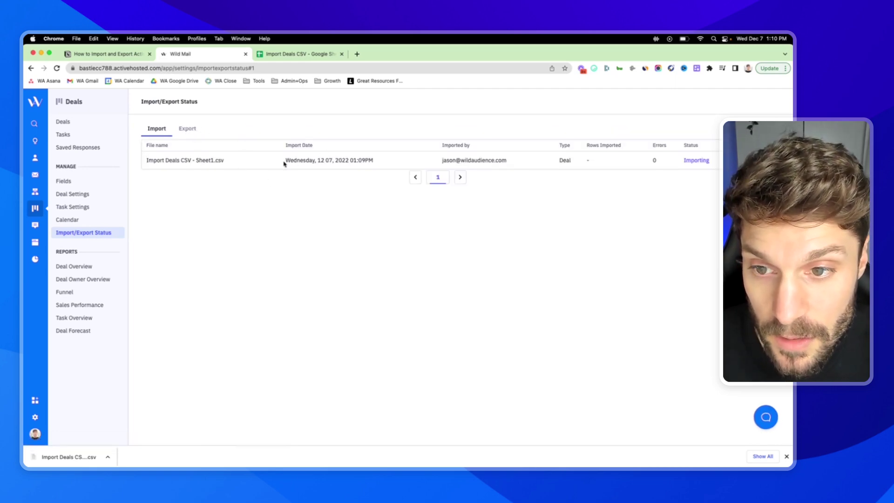
{"action": "left_click_drag", "start_coordinate": [284, 163], "coordinate": [375, 161]}
{"action": "left_click", "coordinate": [385, 160]}
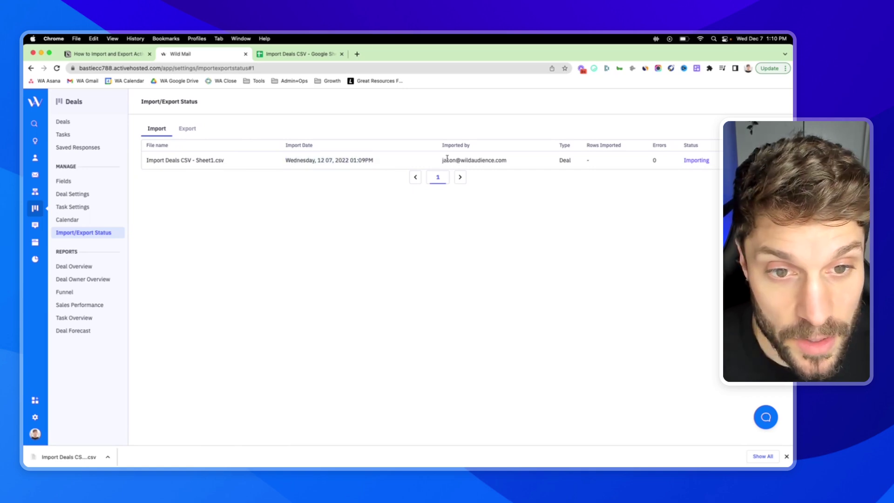
{"action": "left_click_drag", "start_coordinate": [442, 163], "coordinate": [569, 161]}
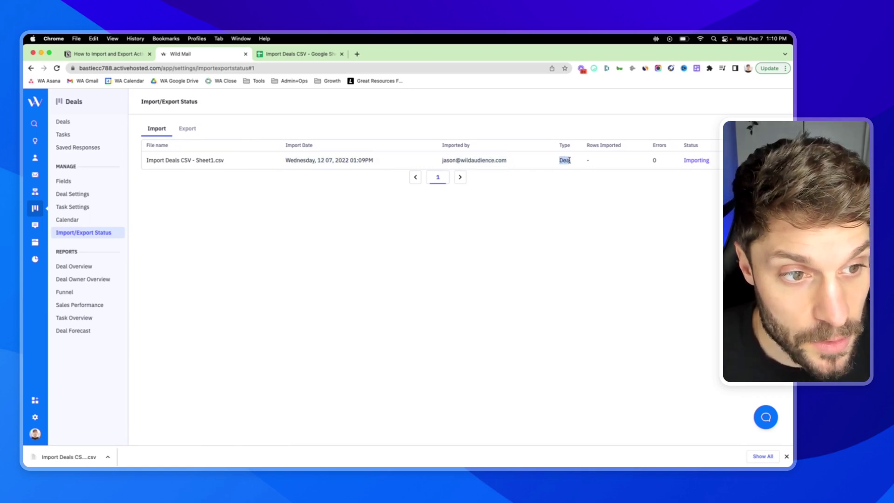
{"action": "left_click", "coordinate": [676, 164]}
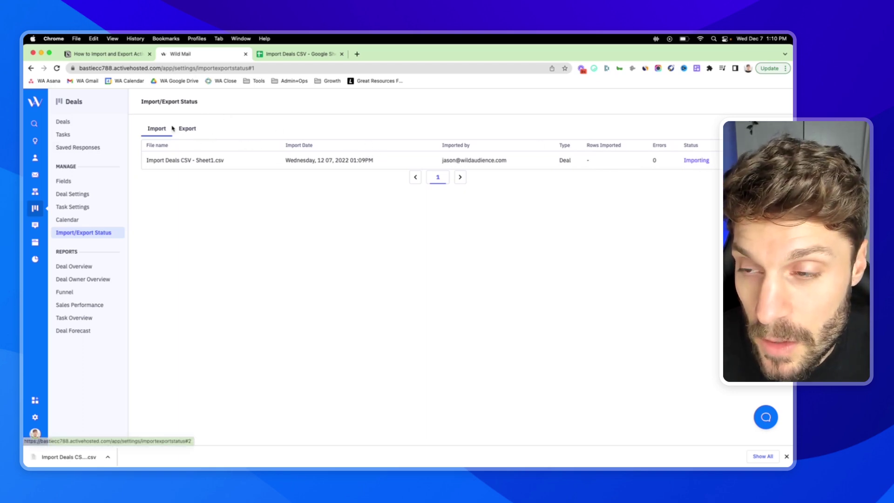
Review the guide's rules on line breaks, YYYY-MM-DD dates and Option 1, Option 2 values
{"action": "key", "text": "ctrl+shift+Tab"}
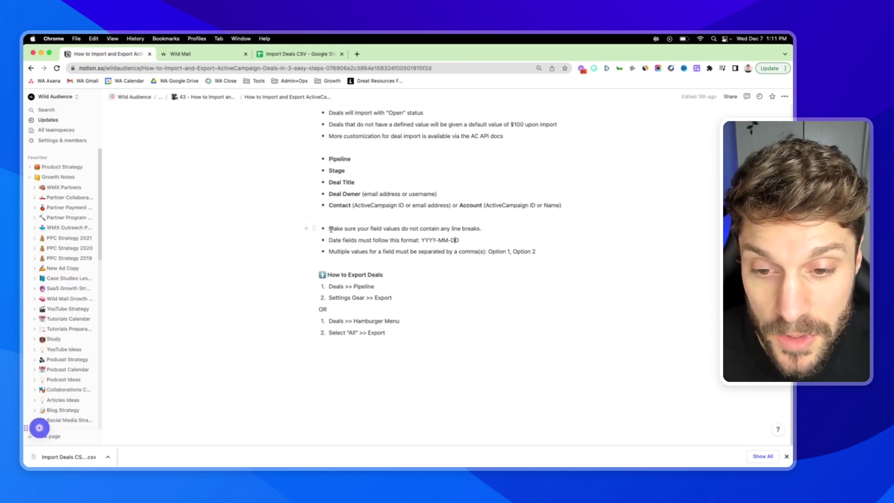
{"action": "left_click_drag", "start_coordinate": [331, 230], "coordinate": [462, 239]}
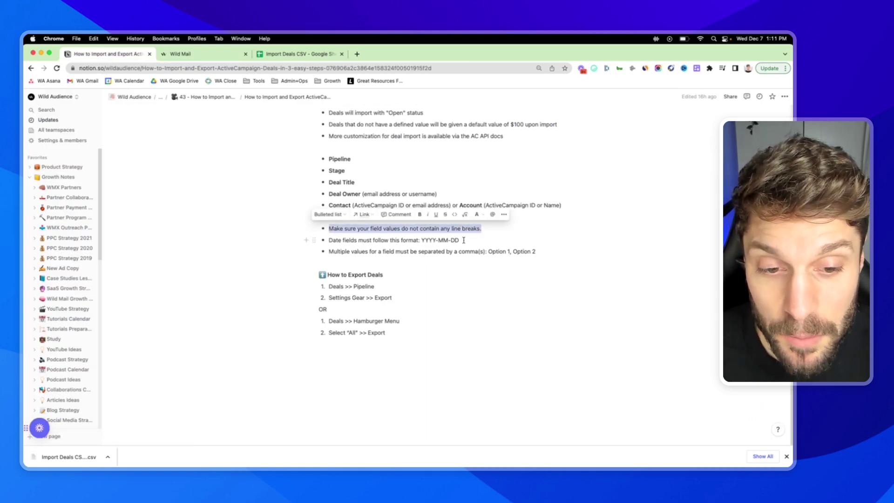
{"action": "left_click", "coordinate": [482, 227]}
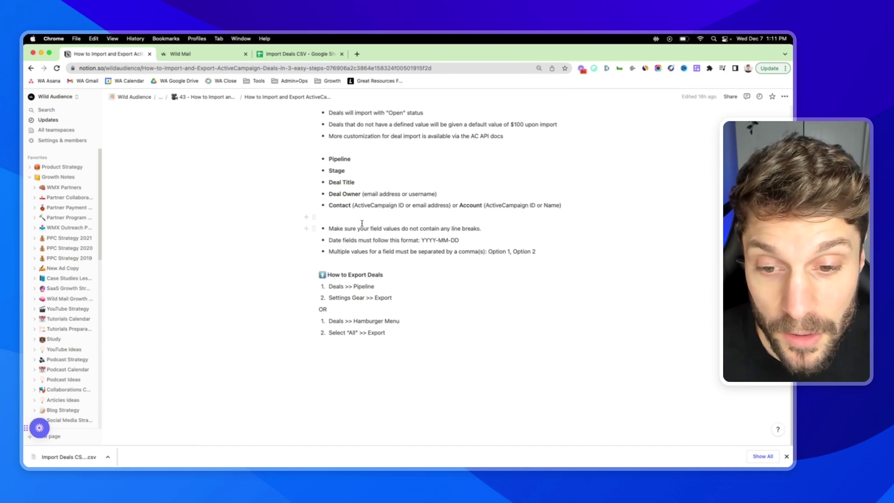
{"action": "left_click_drag", "start_coordinate": [460, 240], "coordinate": [425, 241]}
{"action": "left_click", "coordinate": [344, 251]}
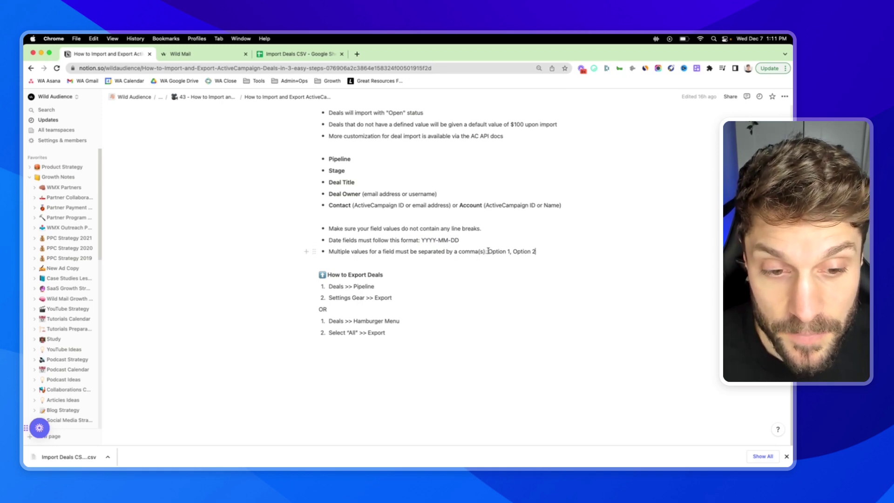
{"action": "left_click_drag", "start_coordinate": [488, 252], "coordinate": [536, 251]}
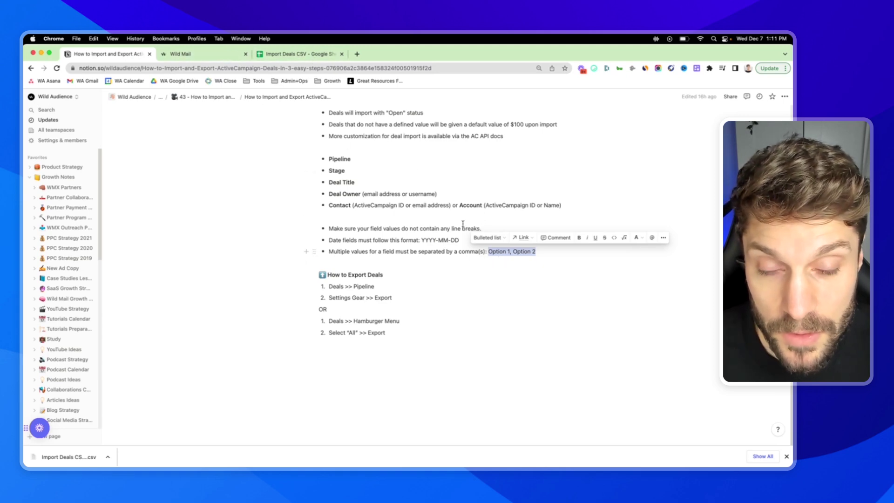
Check the spreadsheet's empty headers from column F, then return to the Import/Export Status page
{"action": "left_click", "coordinate": [311, 54]}
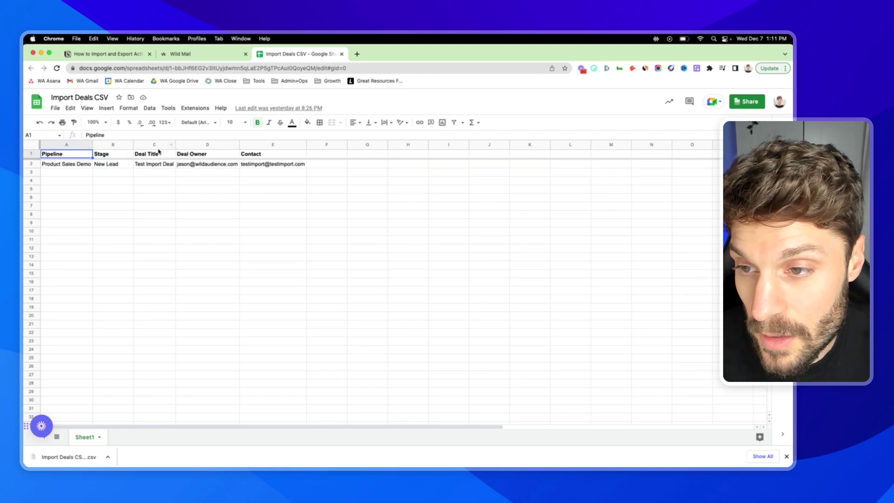
{"action": "left_click_drag", "start_coordinate": [336, 158], "coordinate": [385, 154]}
{"action": "left_click", "coordinate": [339, 179]}
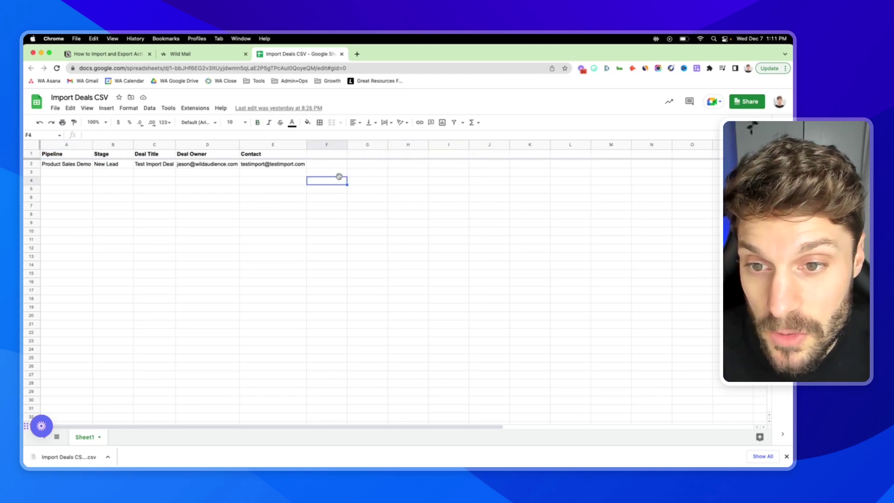
{"action": "left_click", "coordinate": [187, 55]}
{"action": "left_click", "coordinate": [140, 57]}
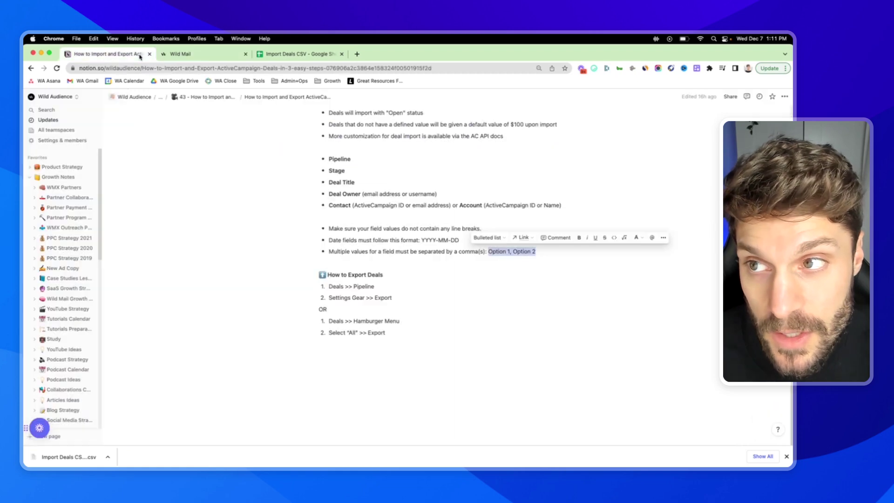
{"action": "left_click", "coordinate": [511, 253]}
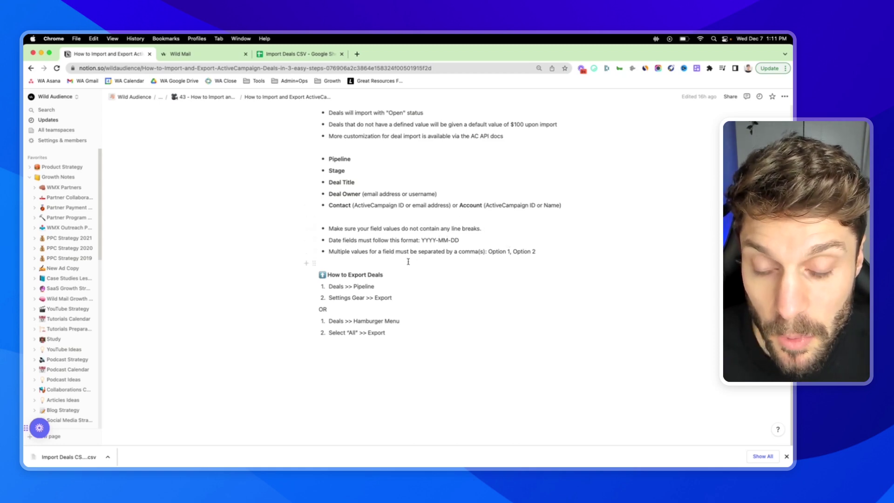
{"action": "left_click", "coordinate": [196, 54]}
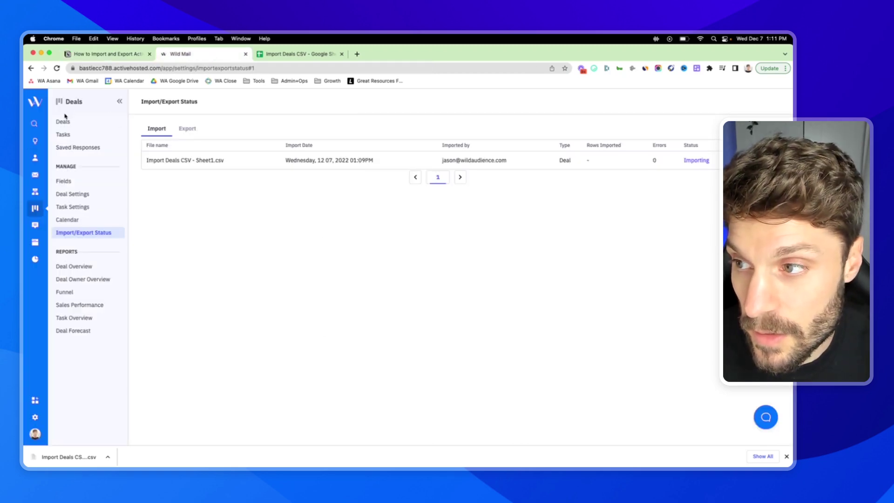
Check the guide's Pipeline export step and return to ActiveCampaign
{"action": "left_click", "coordinate": [107, 53]}
{"action": "left_click_drag", "start_coordinate": [374, 288], "coordinate": [355, 289]}
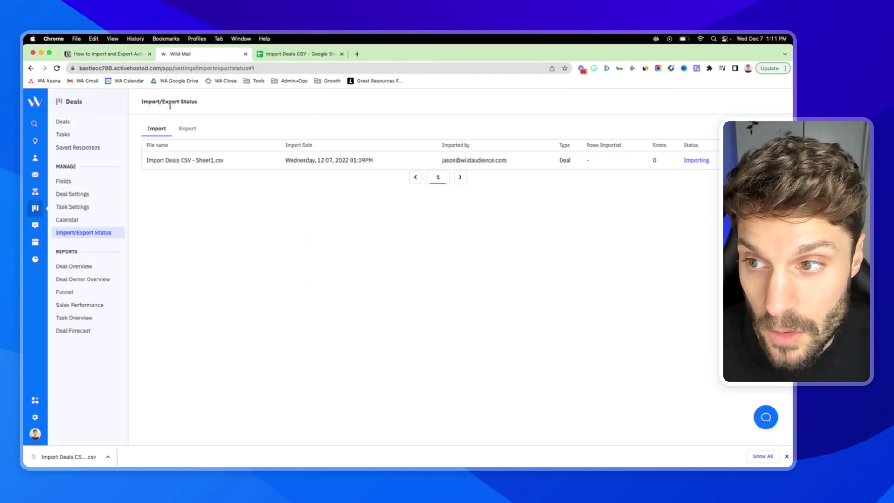
{"action": "left_click", "coordinate": [205, 54]}
Switch Deals to Product Sales Demo, export it from the gear menu, and open Import/Export Status
{"action": "left_click", "coordinate": [37, 208]}
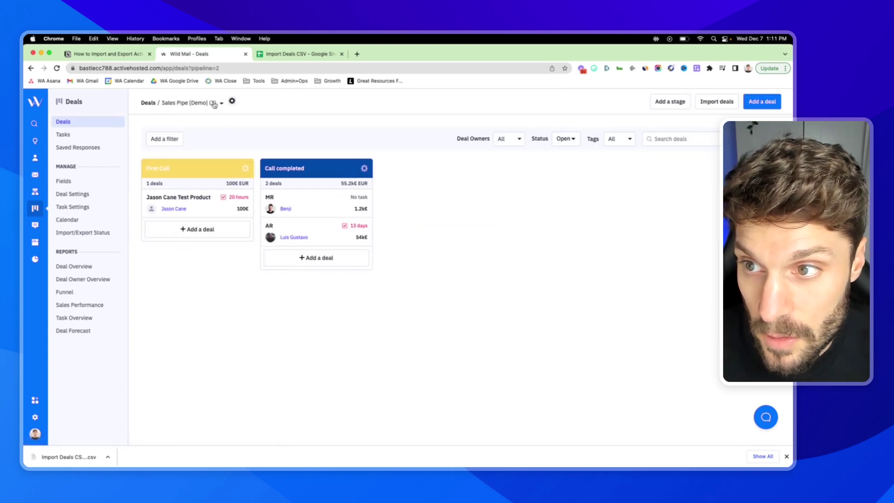
{"action": "left_click", "coordinate": [215, 103]}
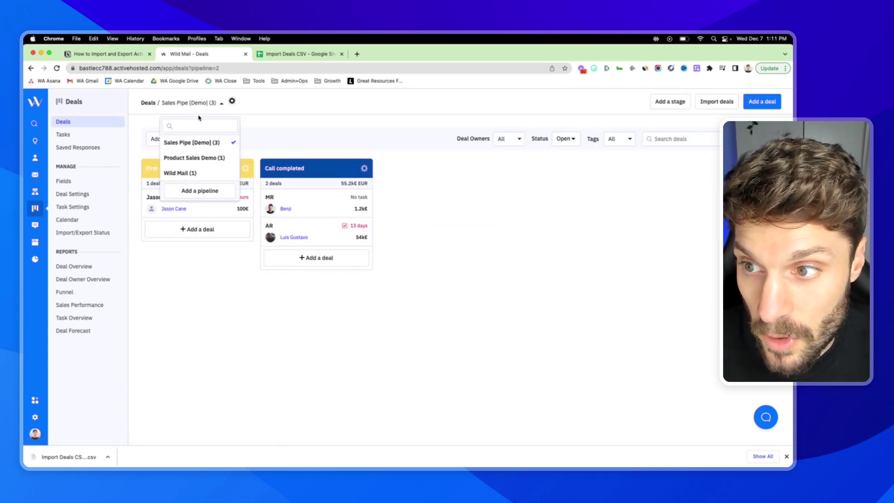
{"action": "left_click", "coordinate": [207, 158]}
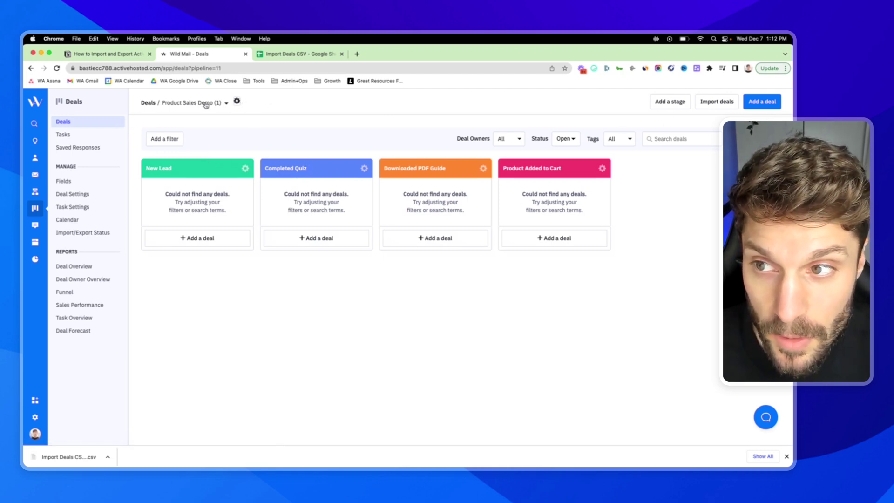
{"action": "left_click", "coordinate": [237, 104]}
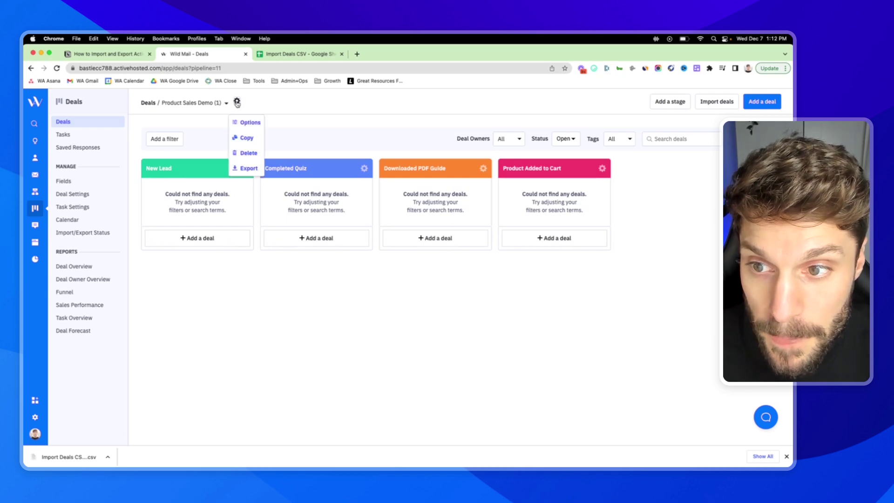
{"action": "left_click", "coordinate": [243, 168]}
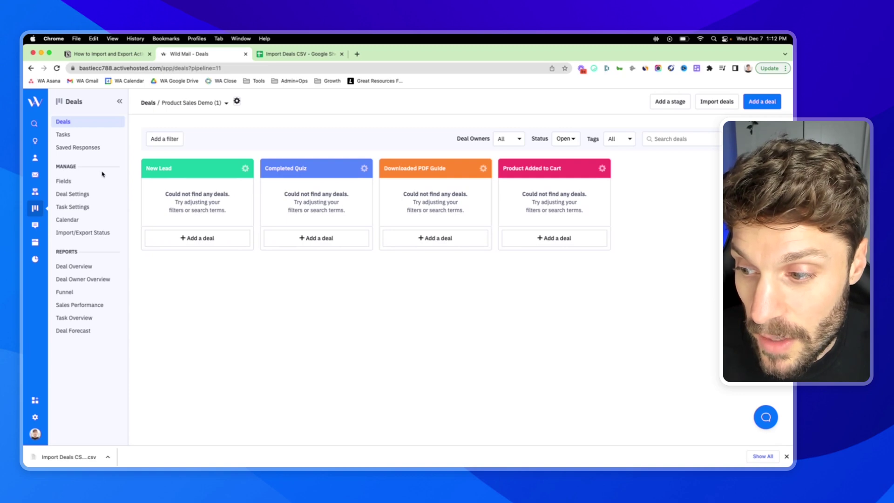
{"action": "left_click", "coordinate": [87, 234]}
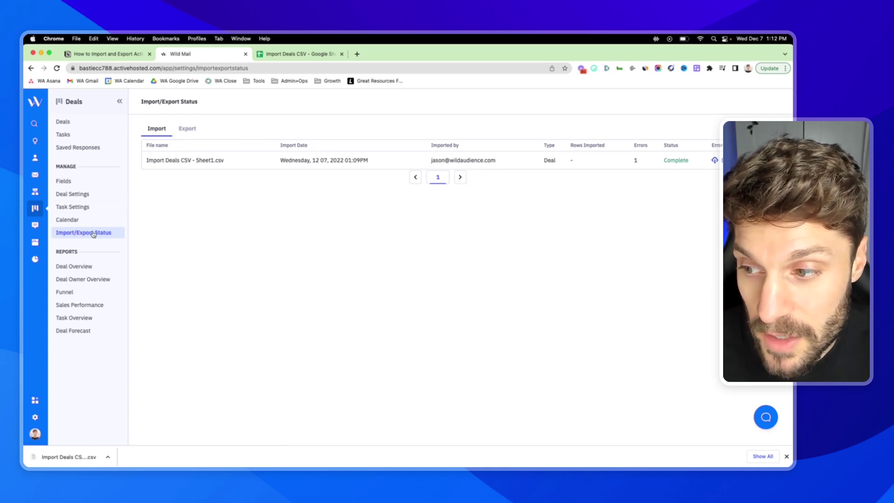
Review the newest 01:12PM Deal export row, marked Exporting, on the Export tab
{"action": "left_click", "coordinate": [187, 130]}
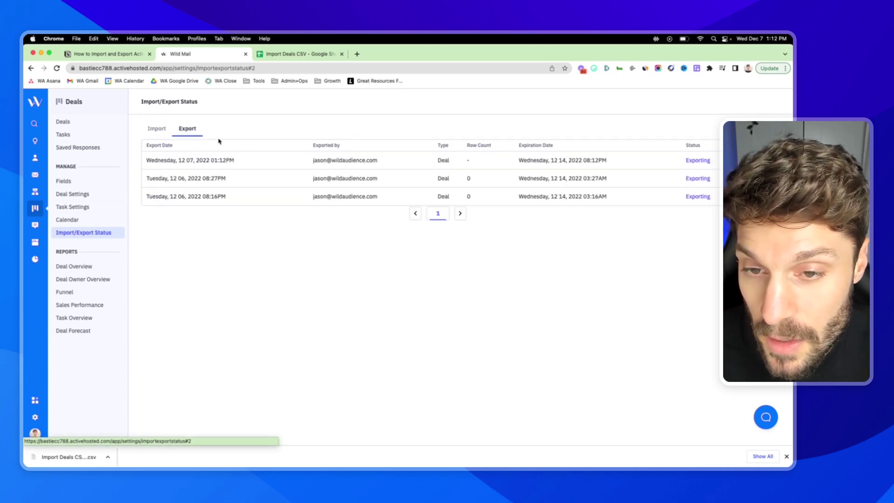
{"action": "left_click_drag", "start_coordinate": [146, 159], "coordinate": [707, 162]}
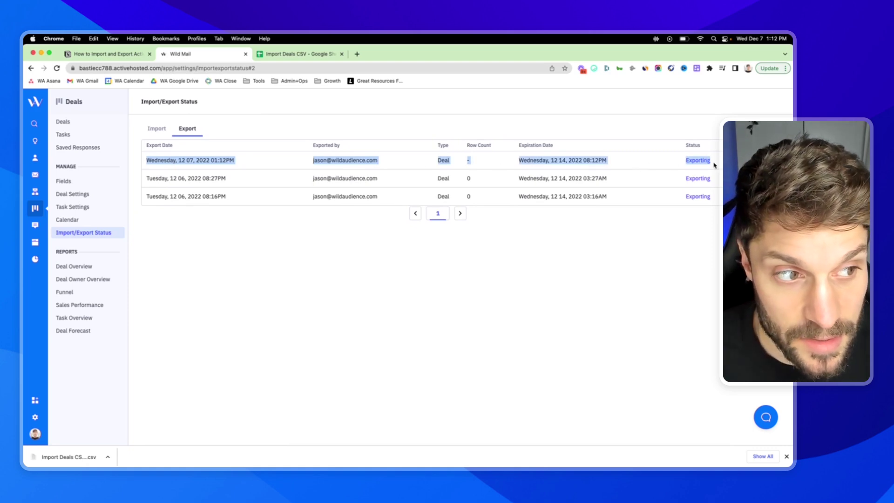
{"action": "left_click", "coordinate": [714, 163]}
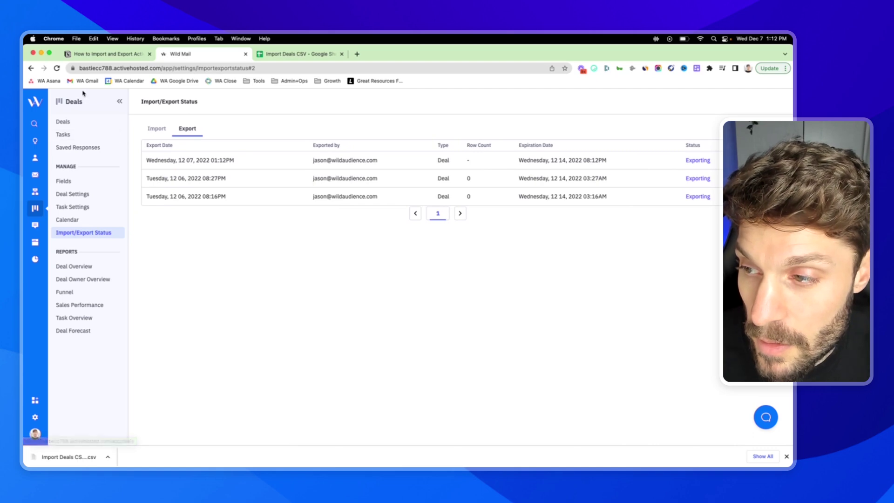
{"action": "key", "text": "super+1"}
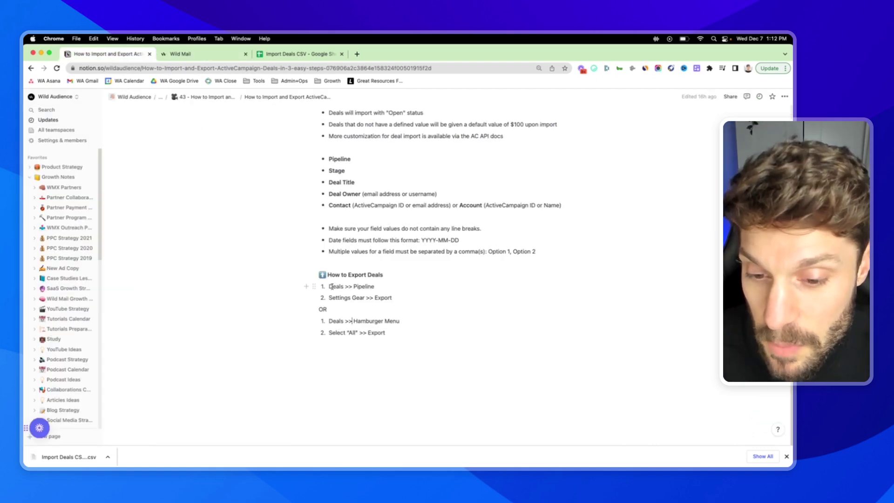
Go over the Deals >> Pipeline and Deals >> Hamburger Menu export steps, then return to ActiveCampaign
{"action": "left_click_drag", "start_coordinate": [330, 287], "coordinate": [379, 290]}
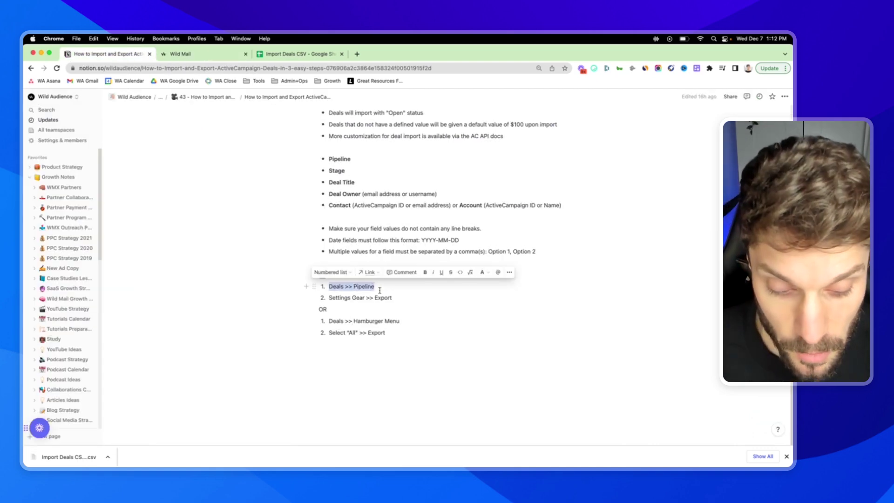
{"action": "left_click", "coordinate": [355, 312]}
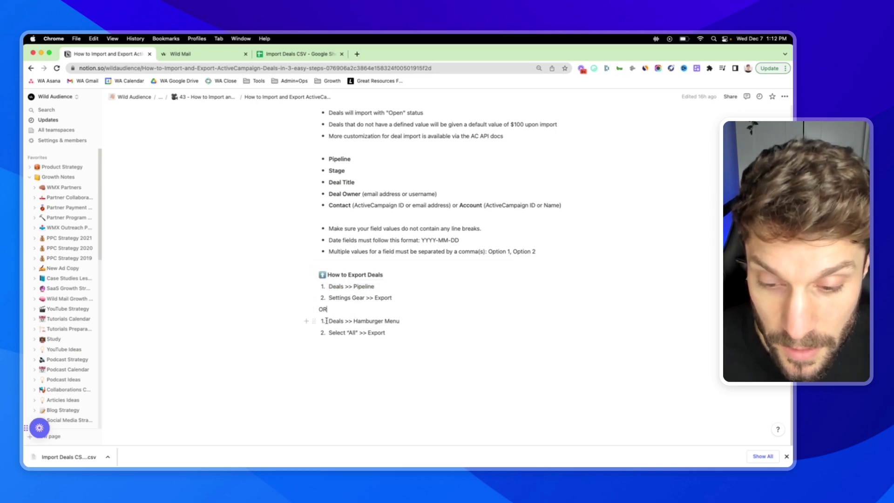
{"action": "left_click_drag", "start_coordinate": [326, 321], "coordinate": [401, 322]}
{"action": "left_click", "coordinate": [372, 302]}
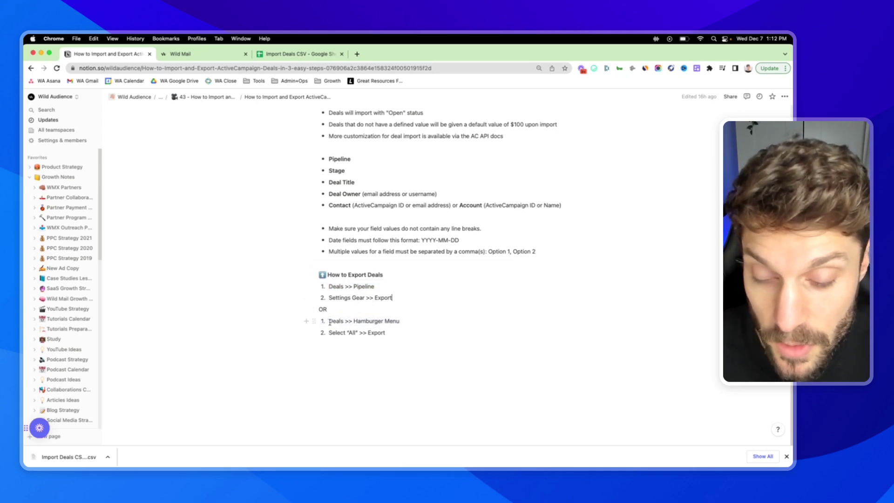
{"action": "left_click_drag", "start_coordinate": [330, 322], "coordinate": [401, 322]}
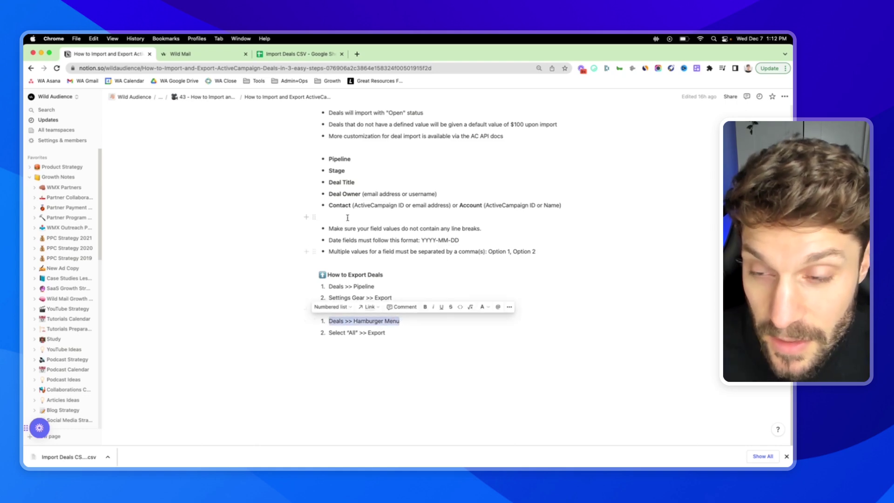
{"action": "left_click", "coordinate": [194, 55]}
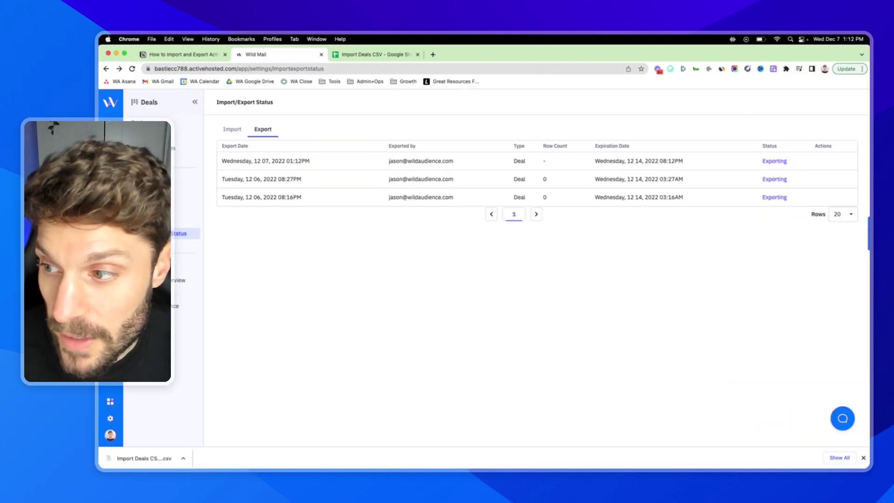
Show Deals as a list filtered to All statuses, All Pipelines and All Stages
{"action": "left_click", "coordinate": [184, 122]}
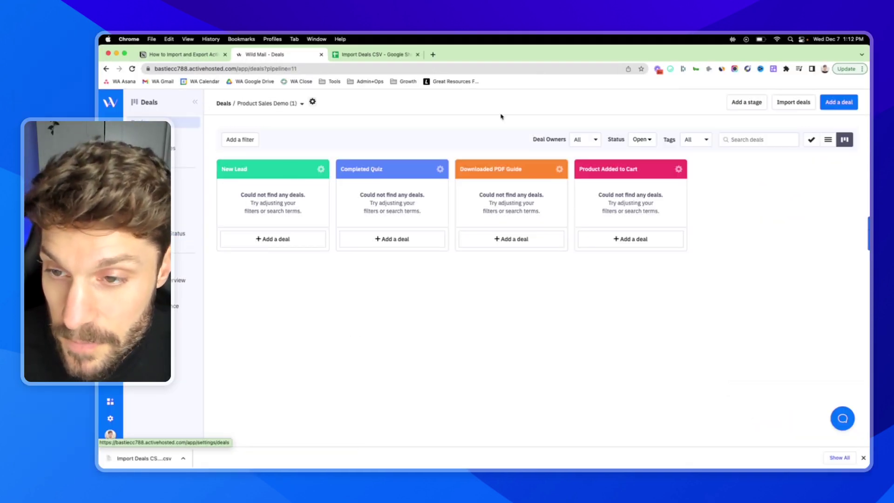
{"action": "left_click", "coordinate": [829, 141]}
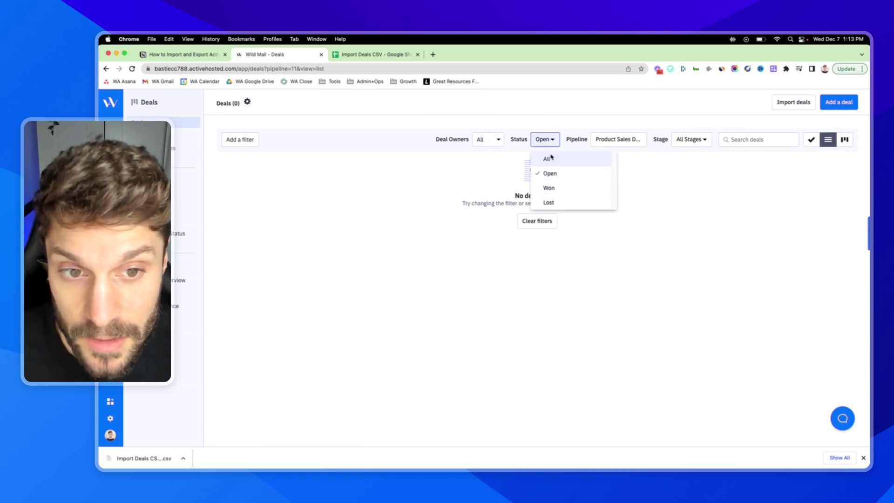
{"action": "left_click", "coordinate": [549, 158]}
{"action": "left_click", "coordinate": [629, 144]}
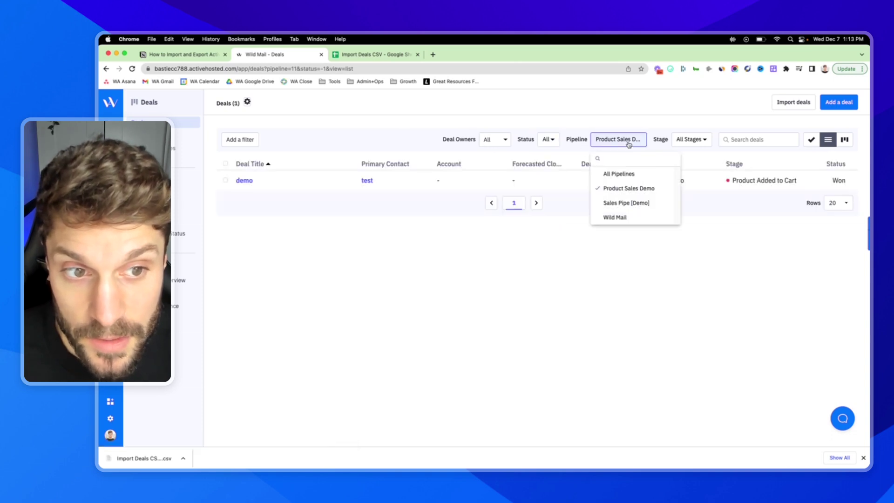
{"action": "left_click", "coordinate": [620, 174]}
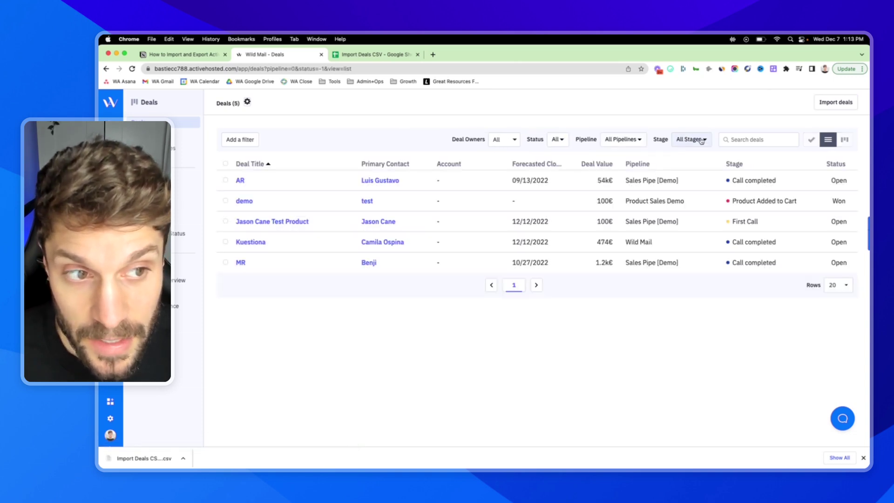
{"action": "left_click", "coordinate": [702, 141]}
{"action": "left_click", "coordinate": [696, 158]}
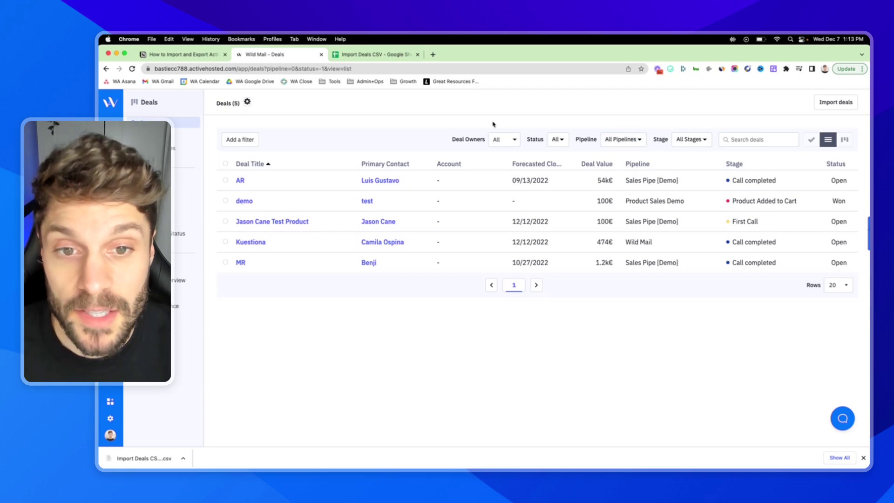
{"action": "left_click", "coordinate": [247, 104]}
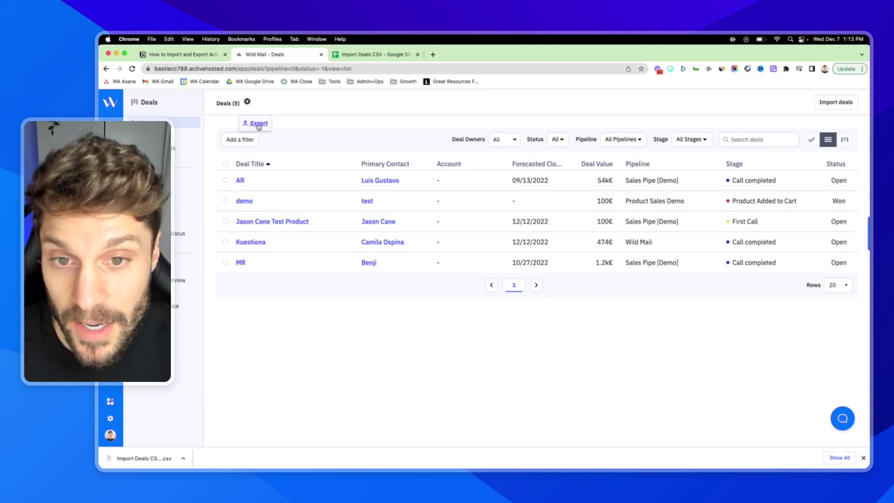
{"action": "left_click", "coordinate": [370, 122]}
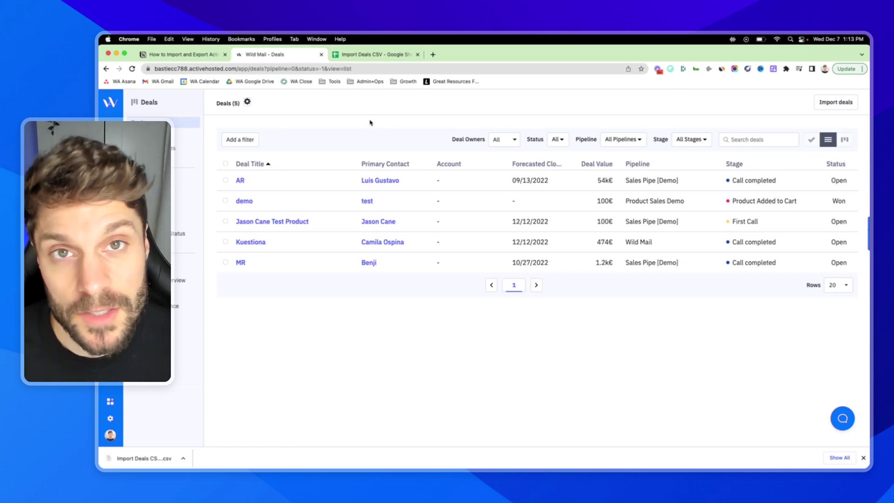